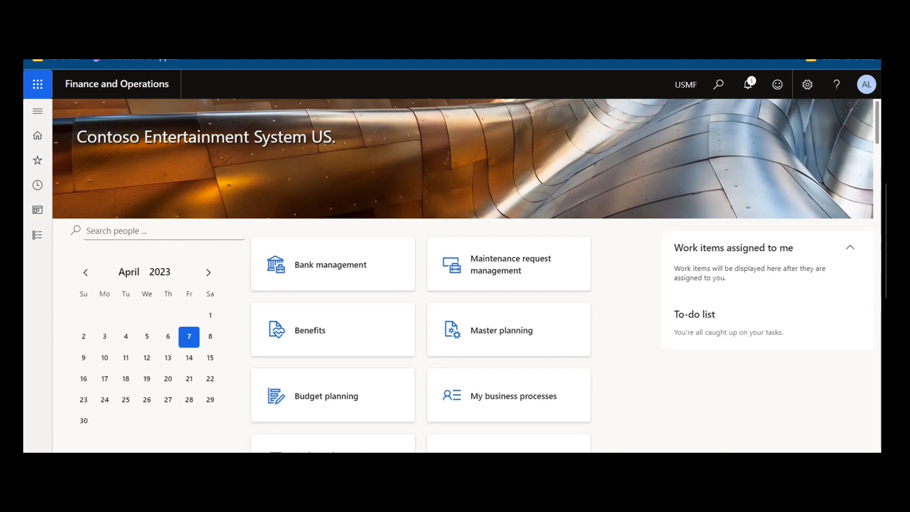
# - Open the All vendors list under Procurement and sourcing and start a new vendor record
pyautogui.click(37, 112)
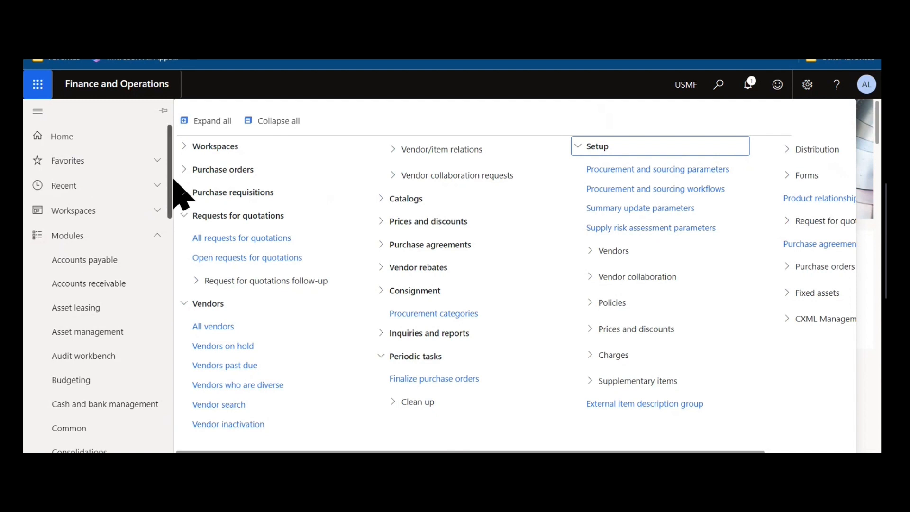
pyautogui.click(237, 327)
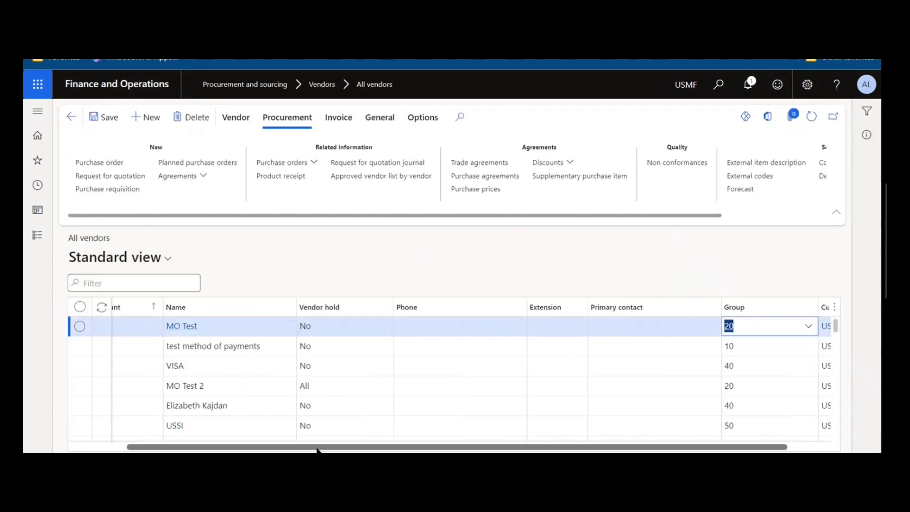
pyautogui.moveTo(318, 447); pyautogui.dragTo(258, 448)
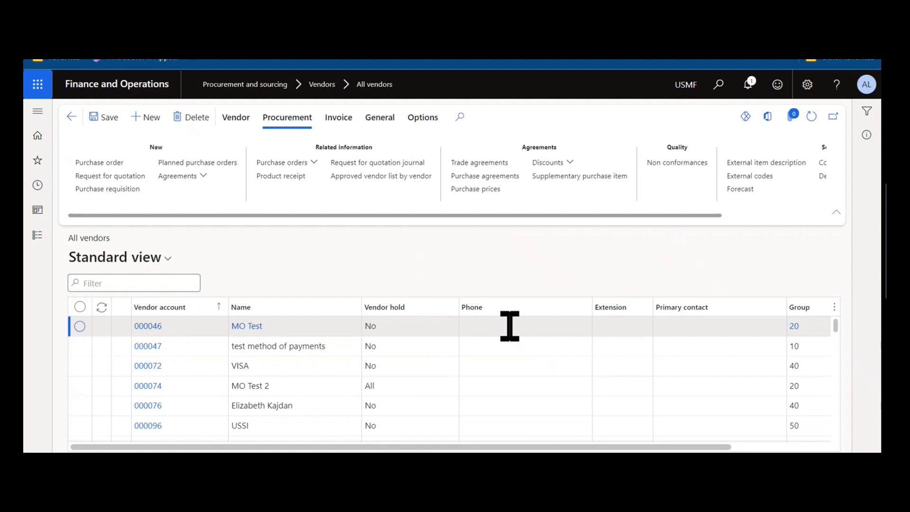
pyautogui.click(157, 127)
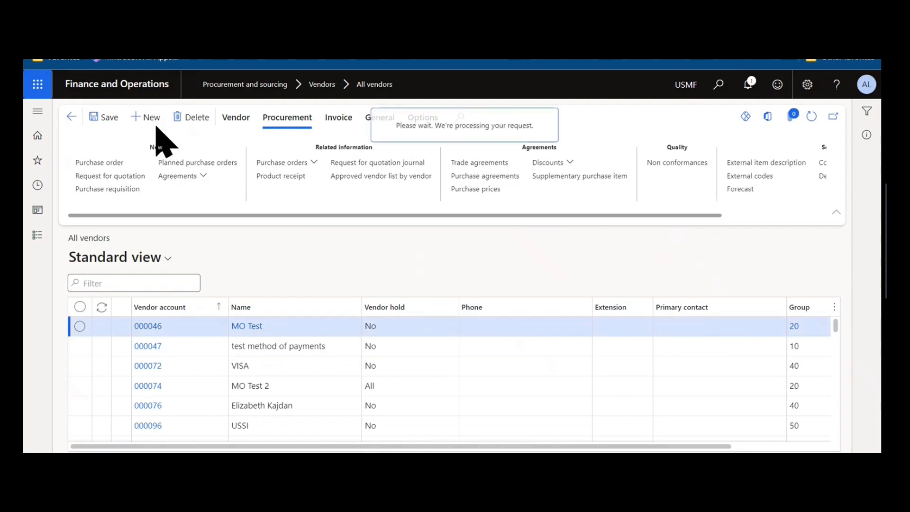
pyautogui.scroll(2, 274, 308)
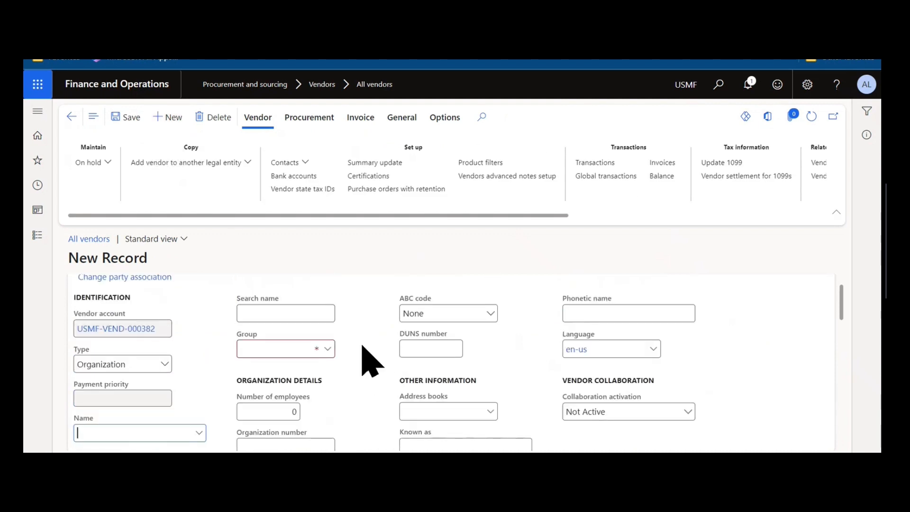
# - Open the Vendor groups details from the Group field, widen the Exclude from search results column, and return to the vendor record
pyautogui.click(328, 351)
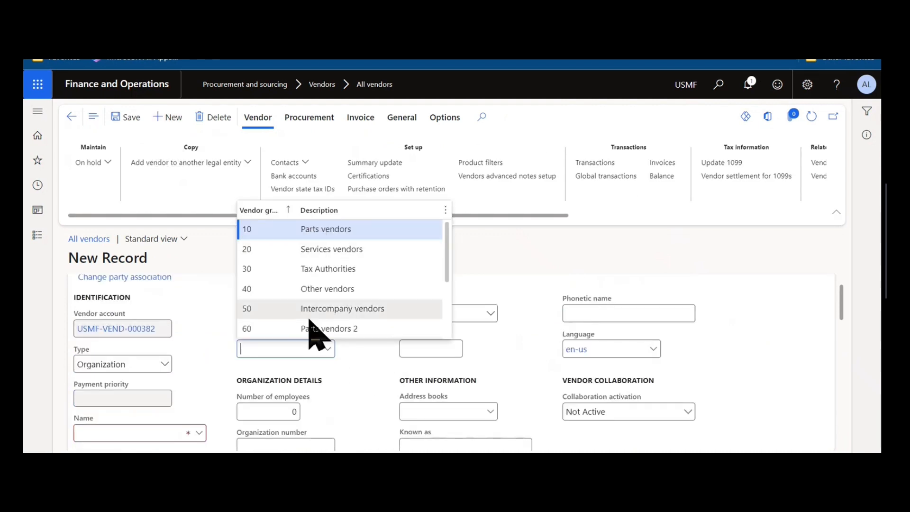
pyautogui.rightClick(328, 355)
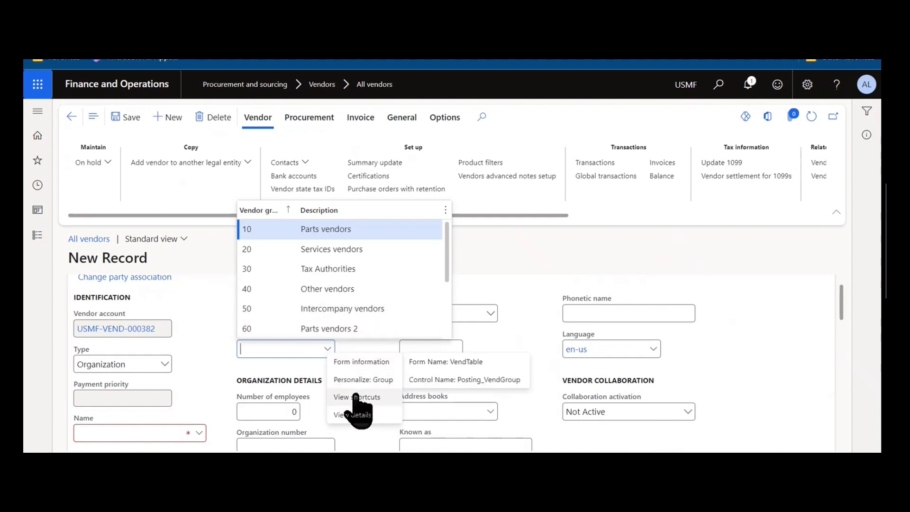
pyautogui.click(361, 414)
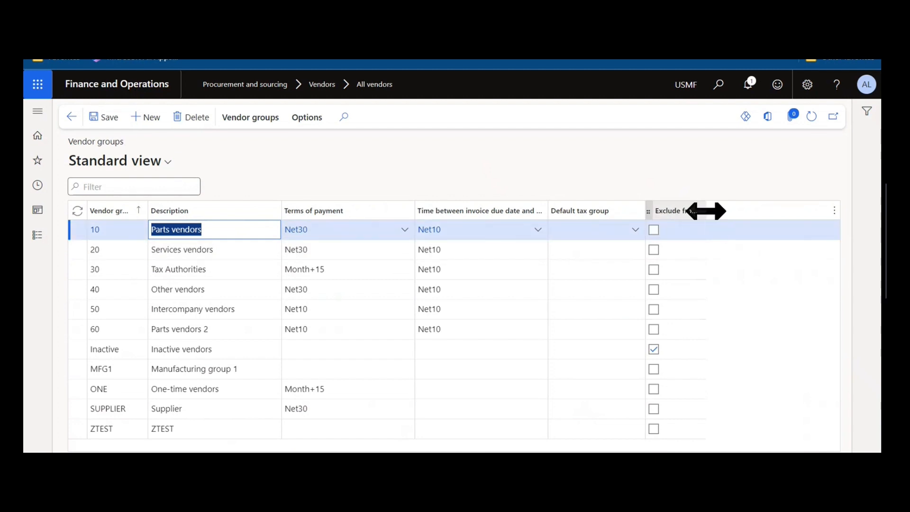
pyautogui.moveTo(705, 210); pyautogui.dragTo(765, 213)
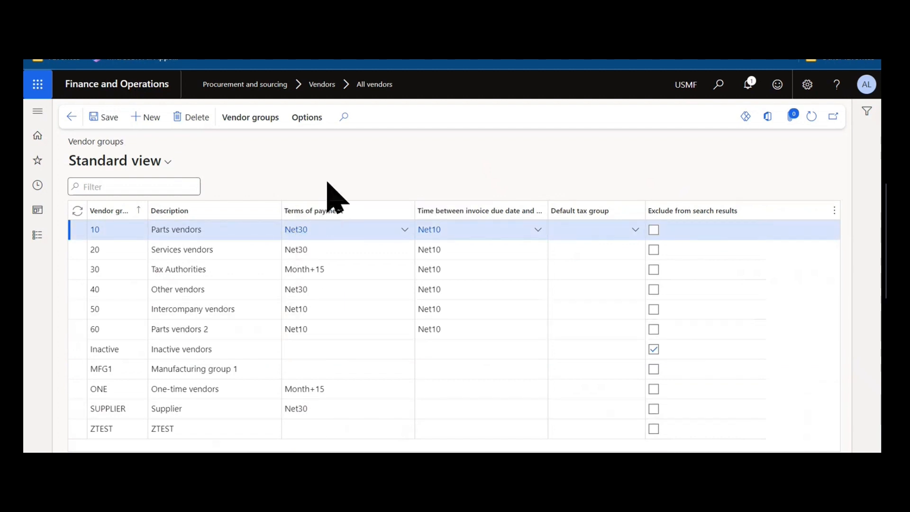
pyautogui.press('Escape')
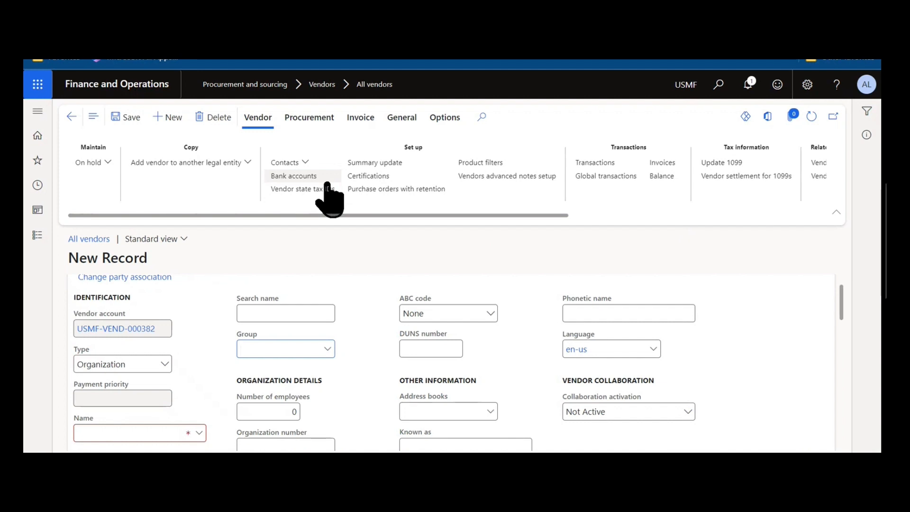
# - Check the Type options available for the new vendor, leaving Organization selected
pyautogui.click(164, 364)
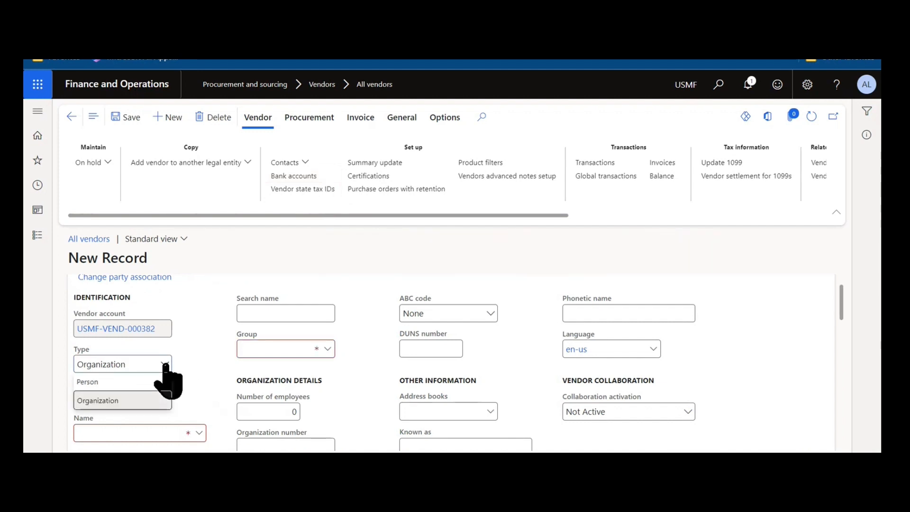
pyautogui.click(165, 365)
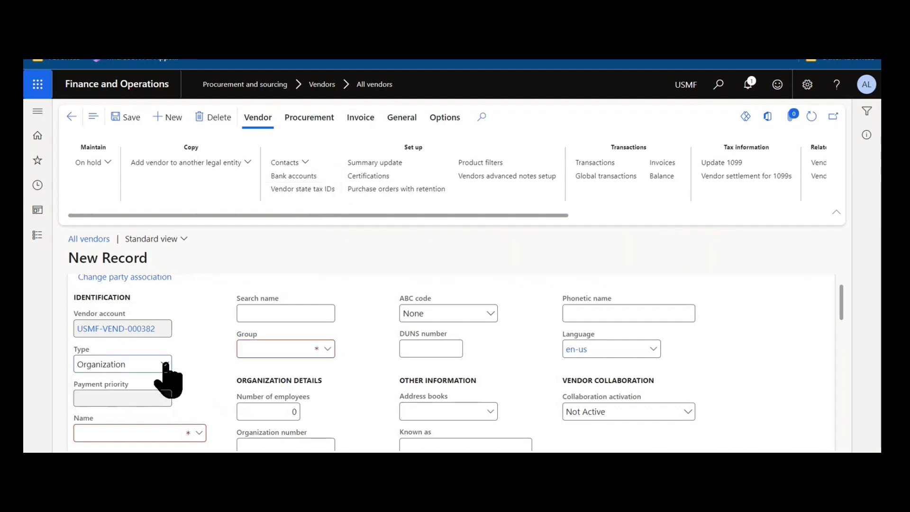
pyautogui.click(166, 365)
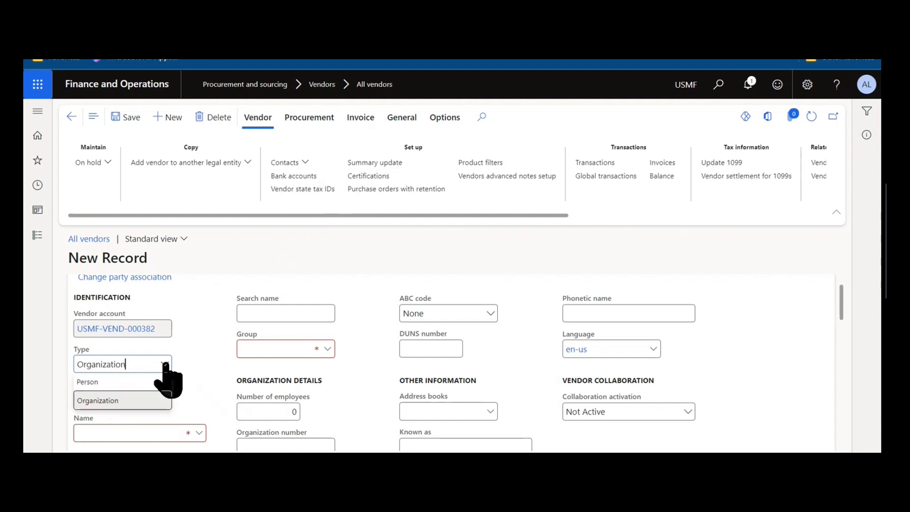
pyautogui.click(165, 365)
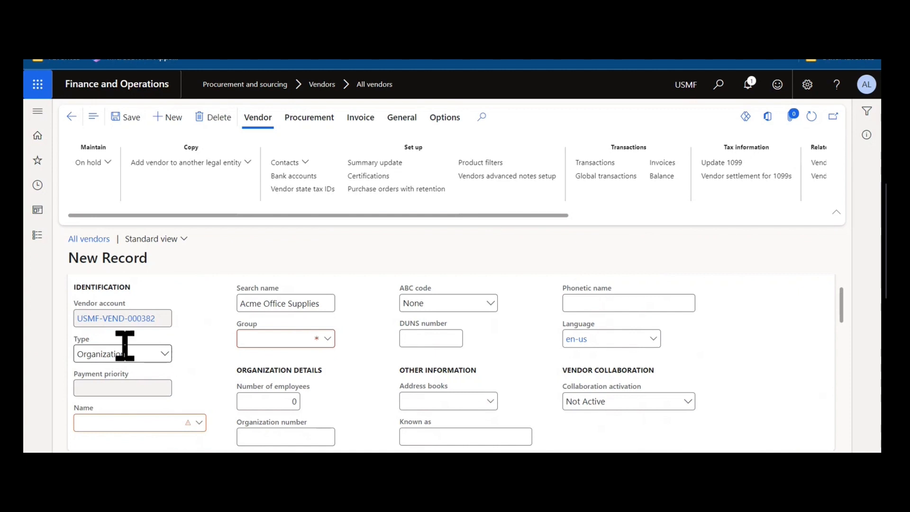
# - Look over the new vendor's general fields, including Name, Group and Collaboration activation, and the remaining sections of the record
pyautogui.scroll(-1, 214, 364)
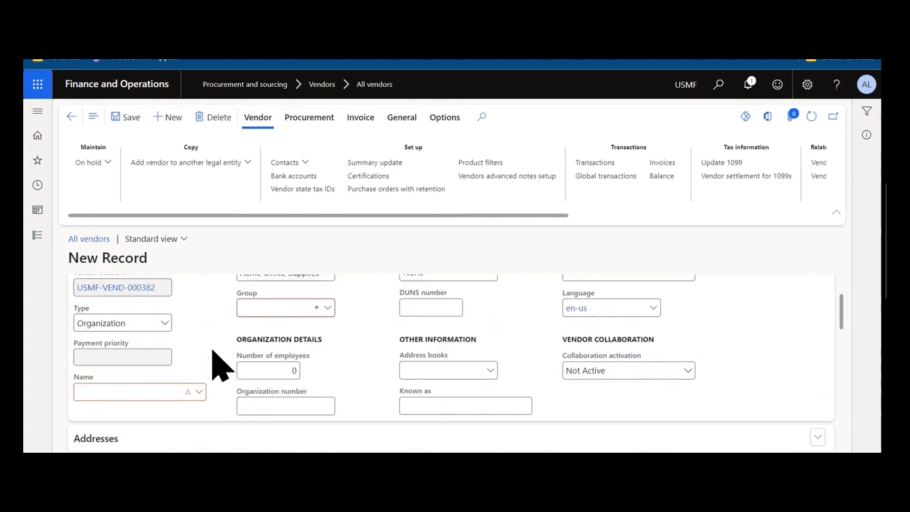
pyautogui.click(162, 379)
pyautogui.scroll(1, 162, 379)
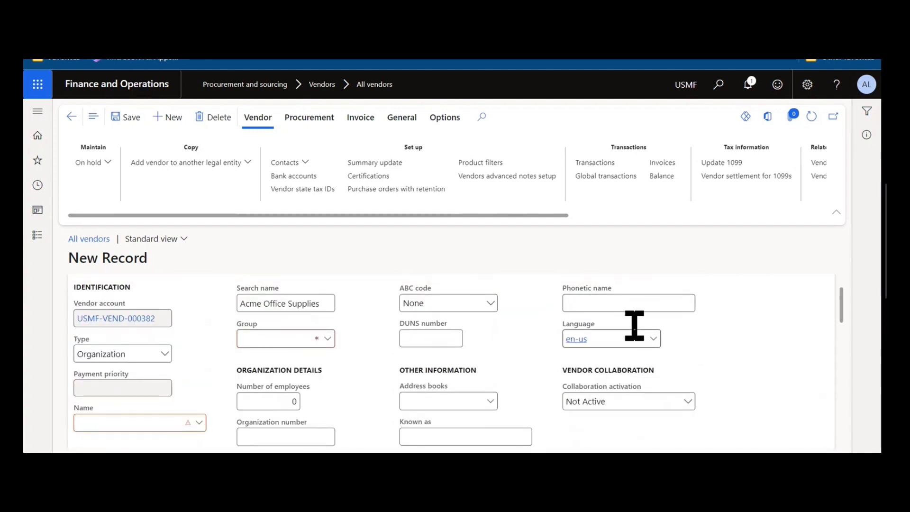
pyautogui.scroll(-1, 574, 344)
pyautogui.scroll(-1, 573, 342)
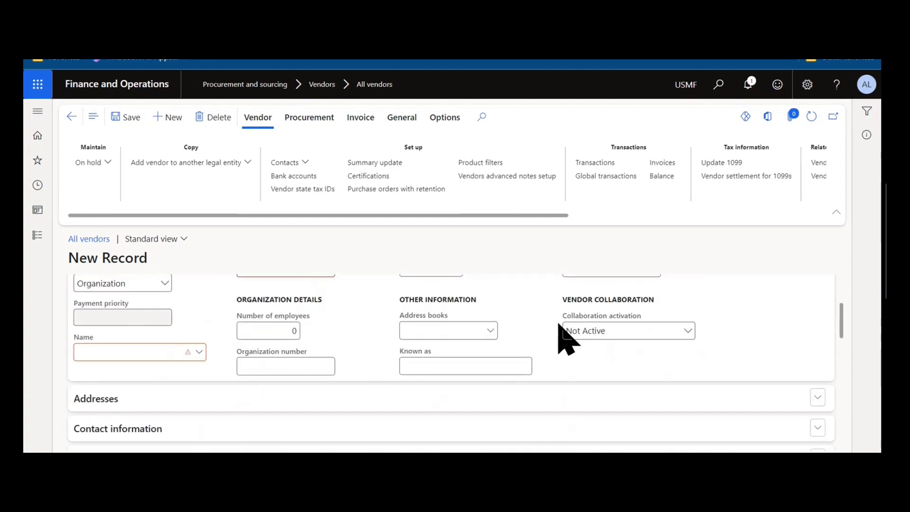
pyautogui.scroll(-6, 554, 329)
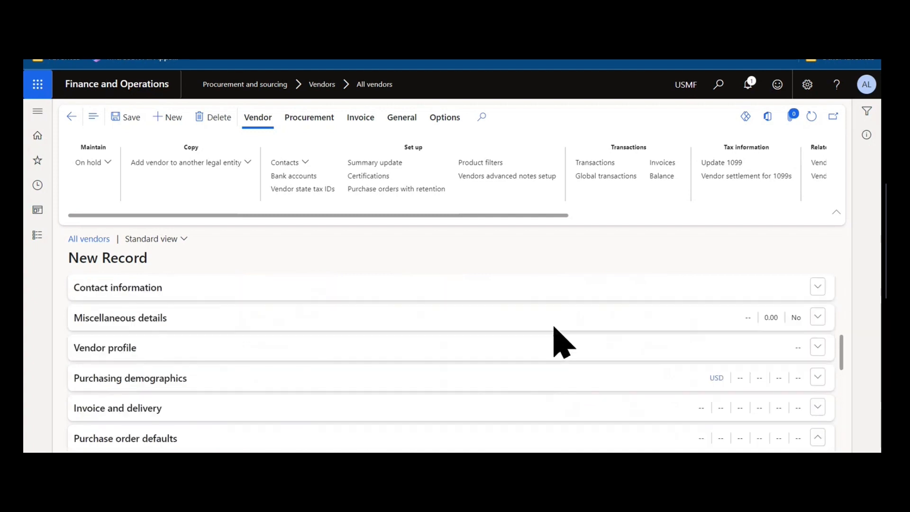
pyautogui.scroll(-2, 554, 343)
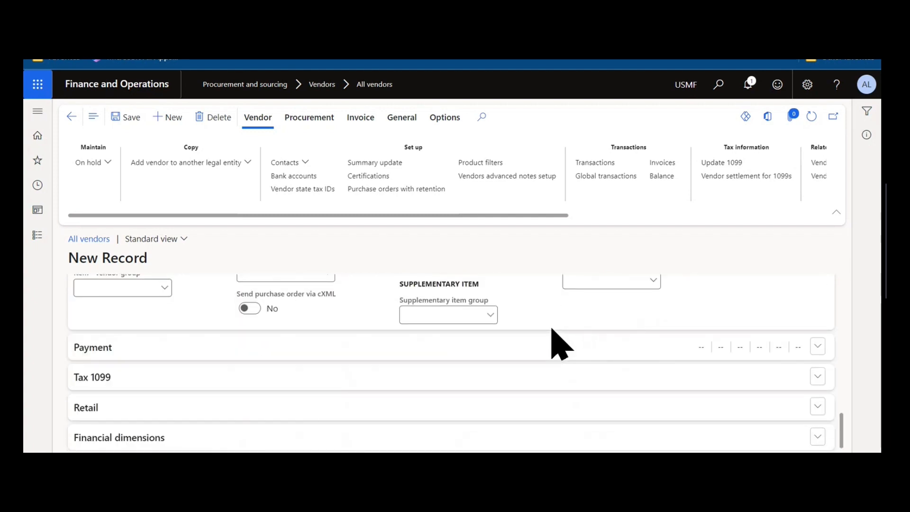
# - Collapse the Purchase order defaults and General sections of the new vendor record
pyautogui.scroll(4, 508, 315)
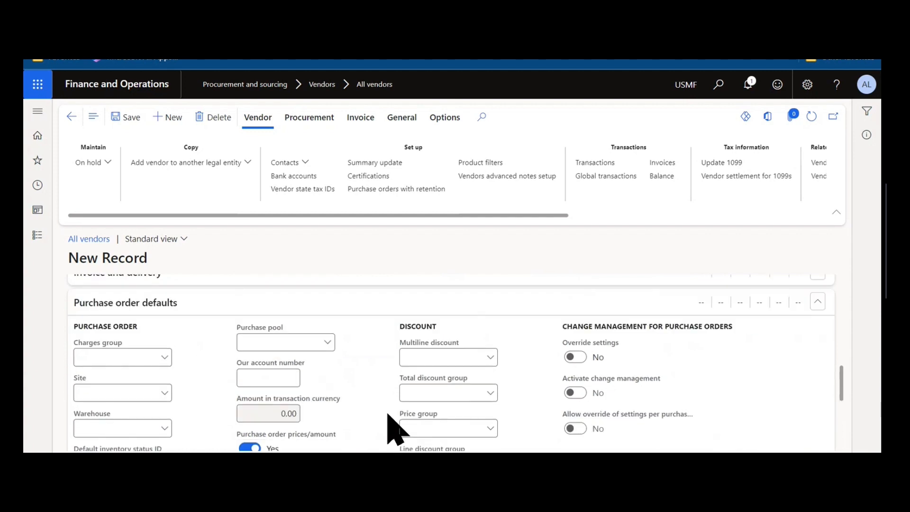
pyautogui.click(261, 301)
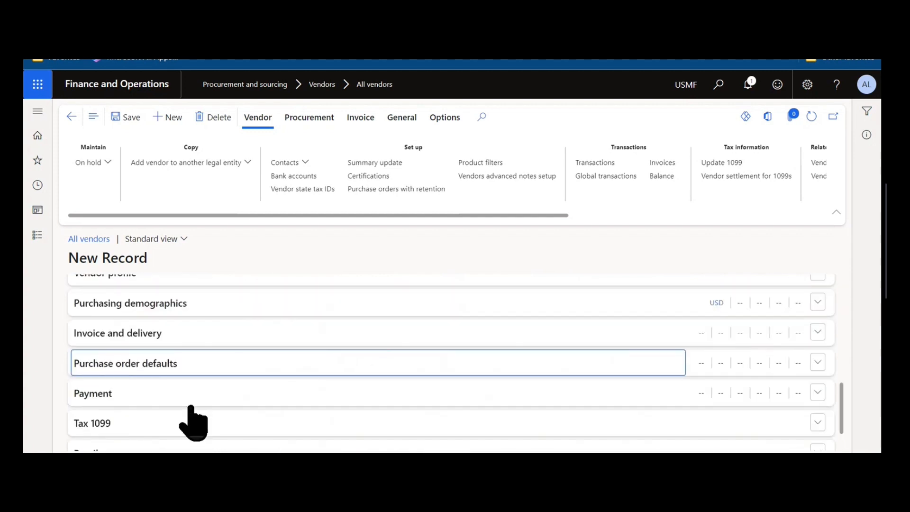
pyautogui.scroll(5, 192, 407)
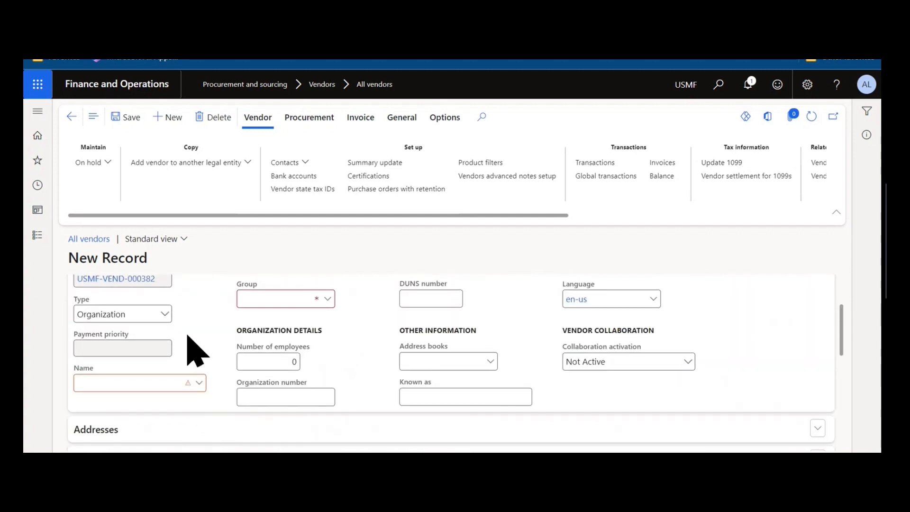
pyautogui.scroll(3, 192, 351)
pyautogui.scroll(-1, 189, 322)
pyautogui.click(185, 298)
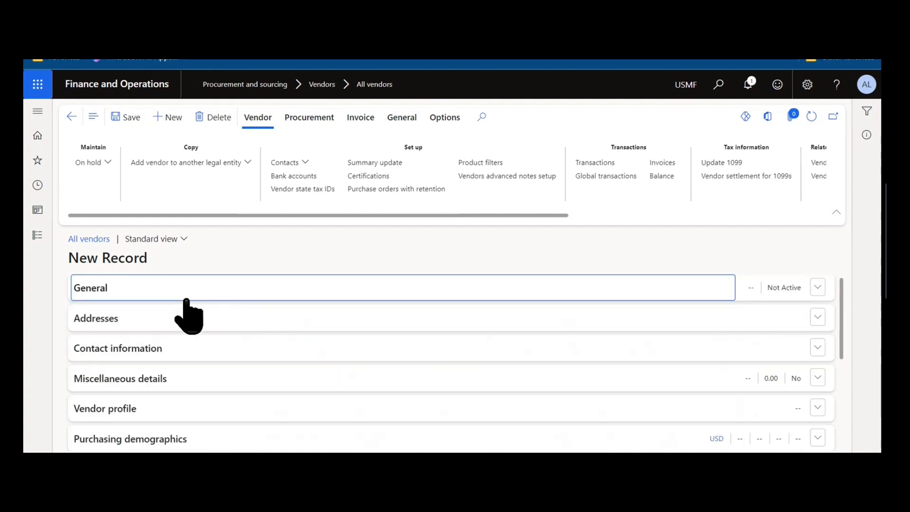
# - Expand the Addresses and Contact information sections and review the vendor's address and contact entries
pyautogui.click(182, 323)
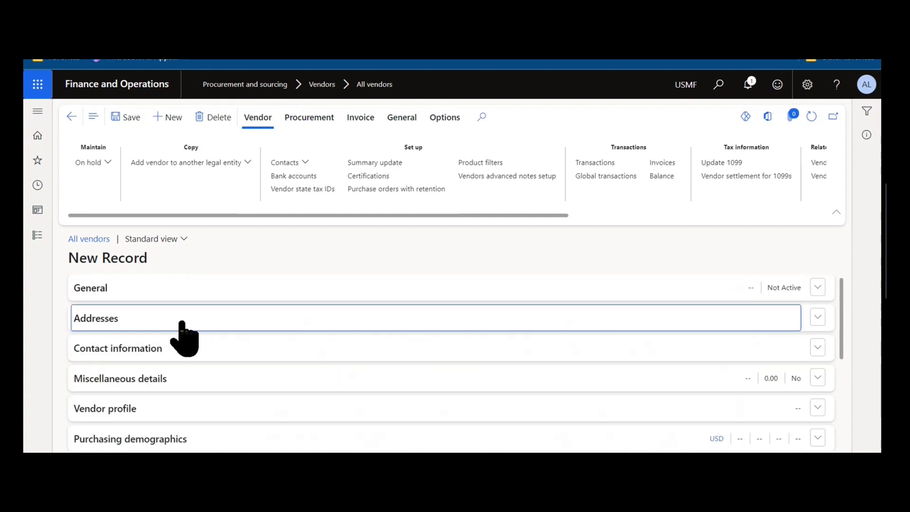
pyautogui.scroll(-2, 173, 325)
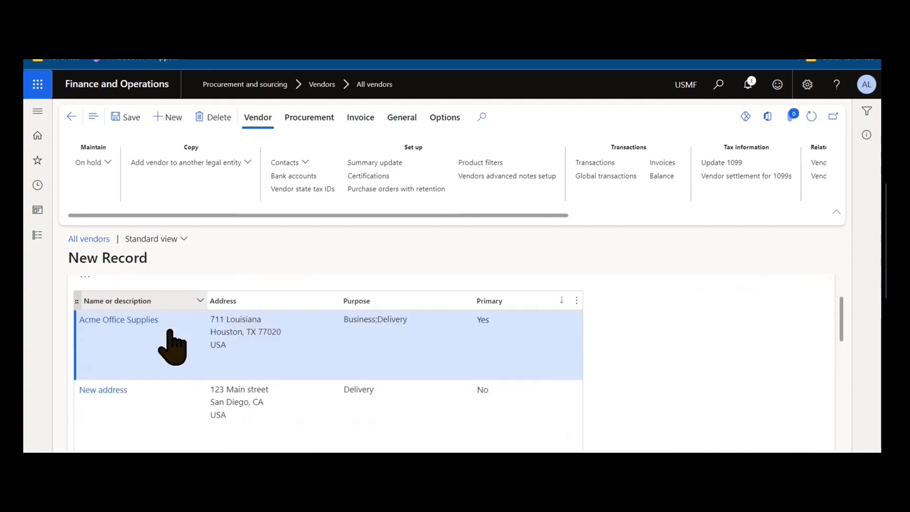
pyautogui.scroll(-3, 178, 345)
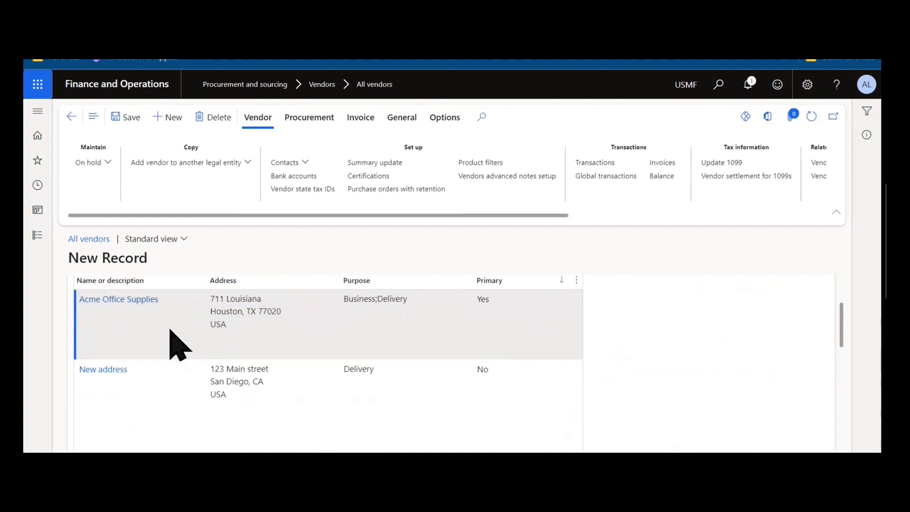
pyautogui.click(170, 336)
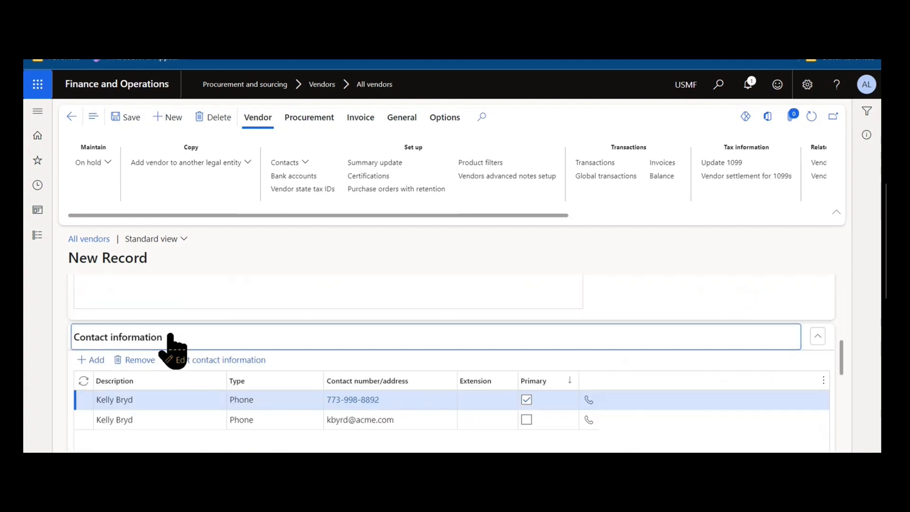
pyautogui.scroll(-3, 171, 340)
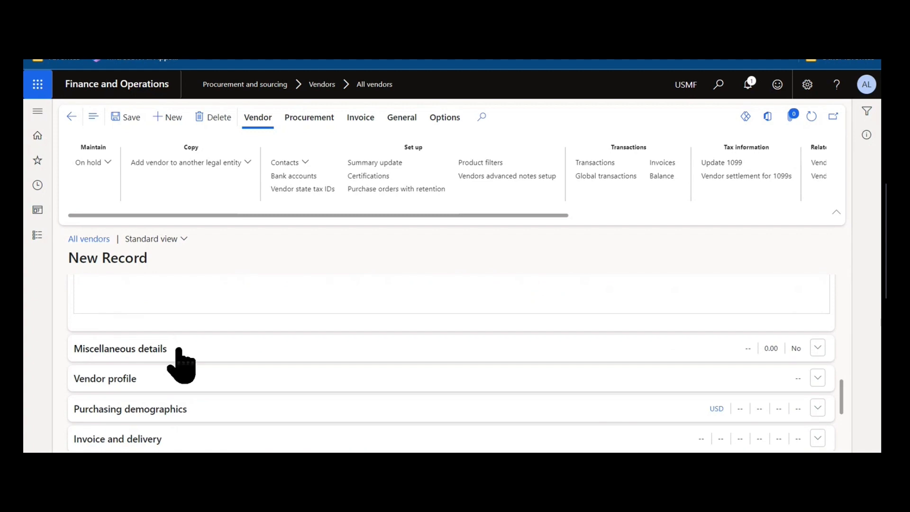
# - Expand Miscellaneous details to review its credit, rebate, hold and intercompany fields, and locate the vendor's Intercompany setup command
pyautogui.click(178, 350)
pyautogui.scroll(-2, 179, 350)
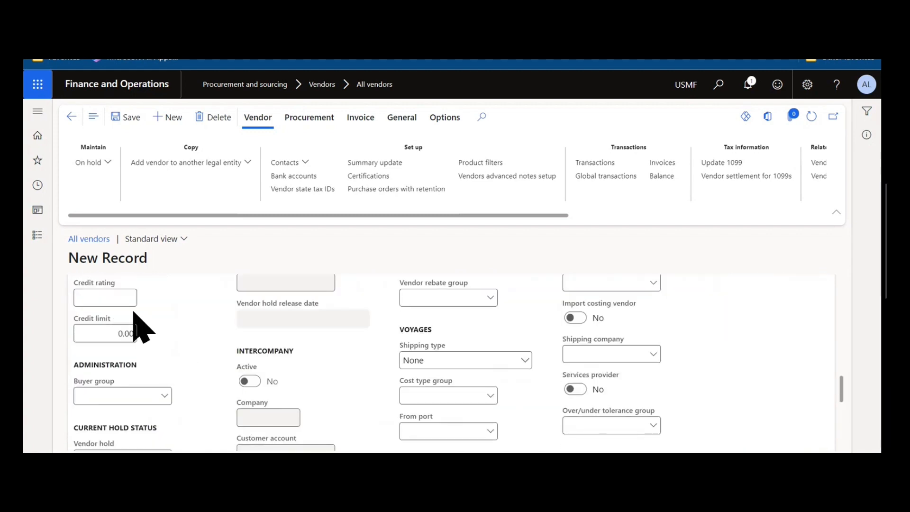
pyautogui.scroll(-1, 138, 323)
pyautogui.scroll(2, 335, 447)
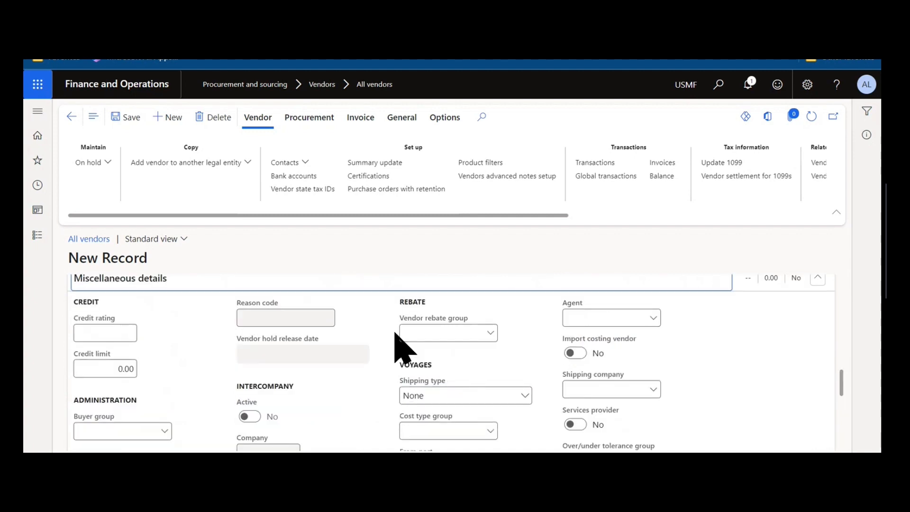
pyautogui.scroll(-3, 484, 355)
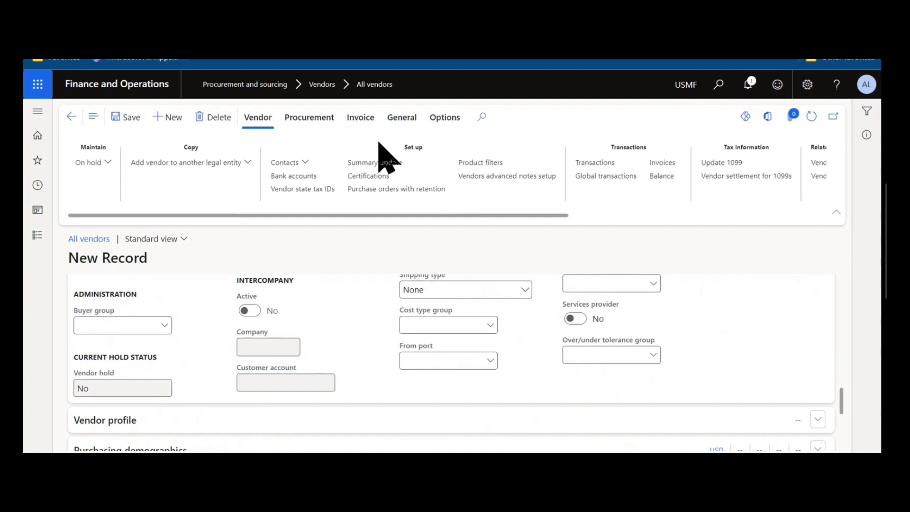
pyautogui.click(400, 124)
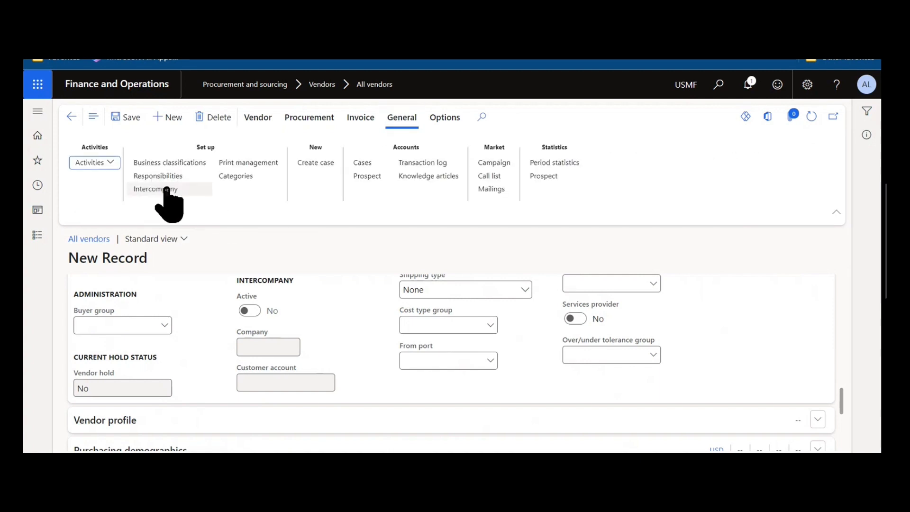
pyautogui.click(259, 119)
# - Review the Vendor profile section, collapse it, and expand Purchasing demographics to examine its fields
pyautogui.scroll(-2, 192, 386)
pyautogui.click(193, 346)
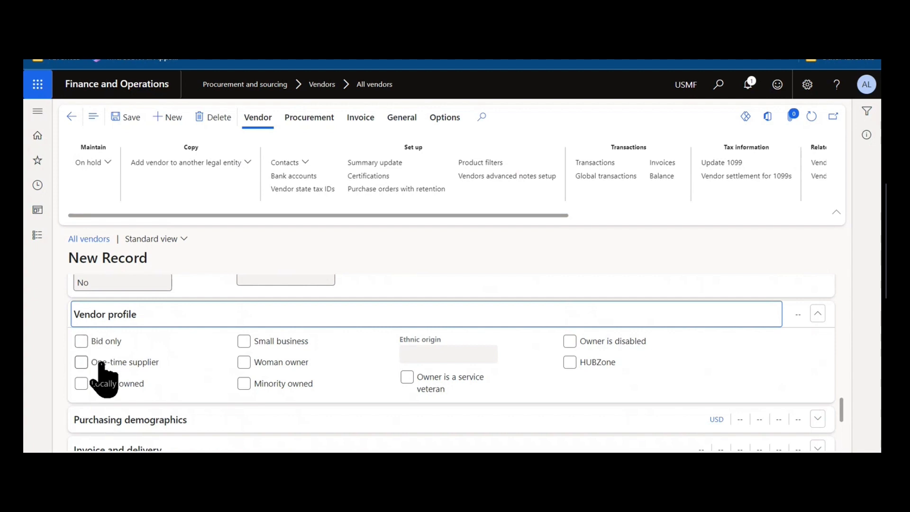
pyautogui.click(135, 324)
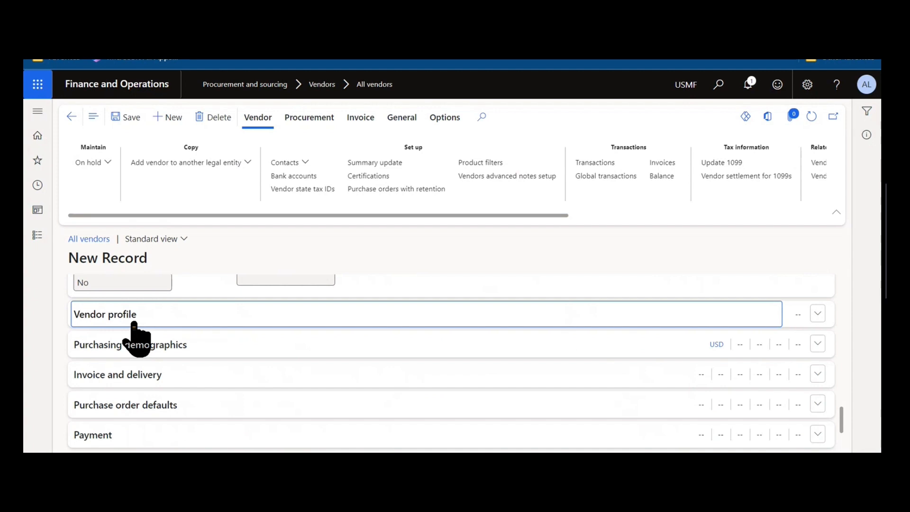
pyautogui.click(177, 345)
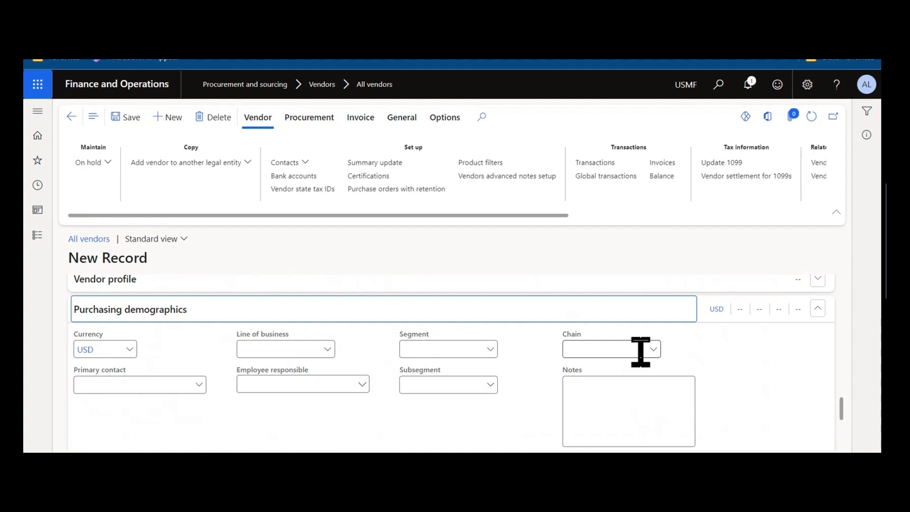
# - Expand the Invoice and delivery section, examine its invoice, delivery, sales tax and withholding tax fields, and collapse it
pyautogui.scroll(-5, 649, 351)
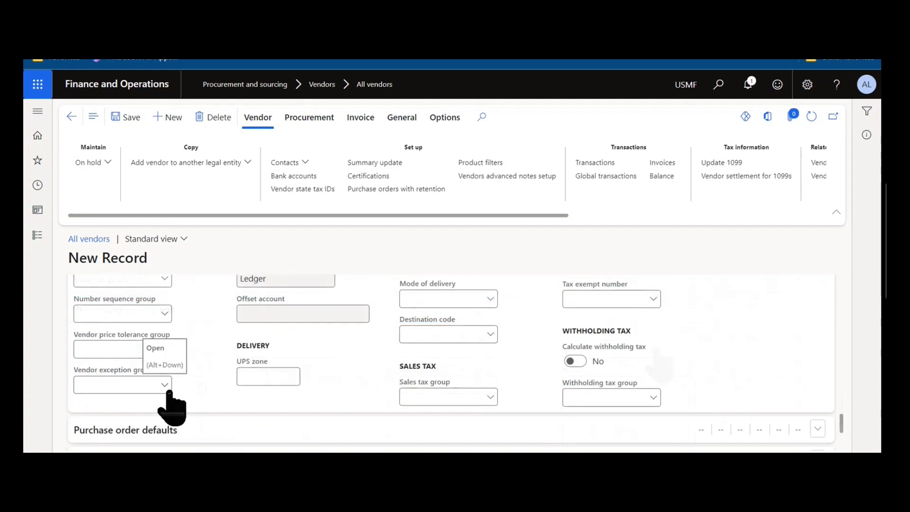
pyautogui.scroll(2, 192, 397)
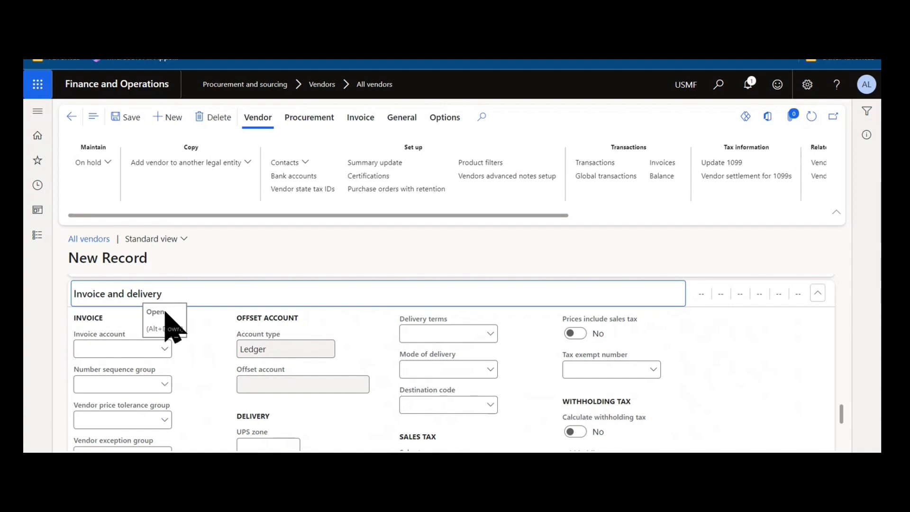
pyautogui.scroll(-1, 172, 373)
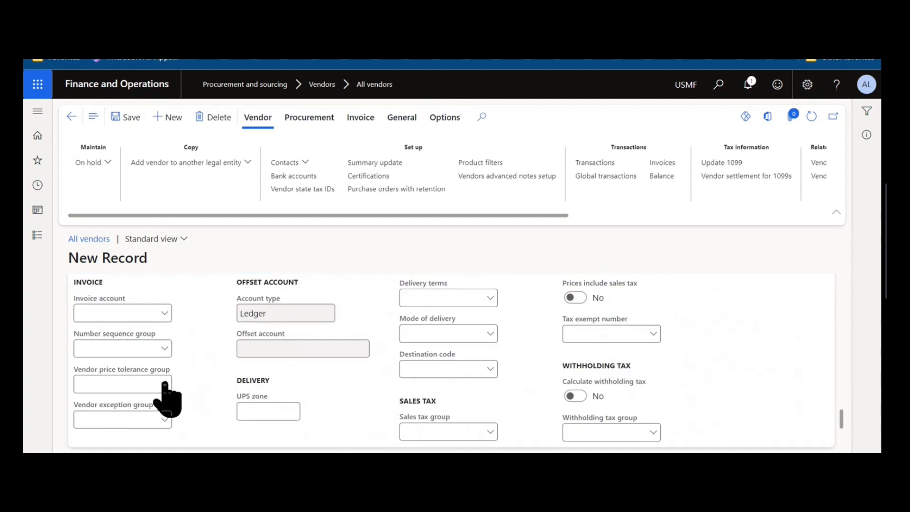
pyautogui.scroll(-1, 190, 400)
pyautogui.scroll(2, 213, 402)
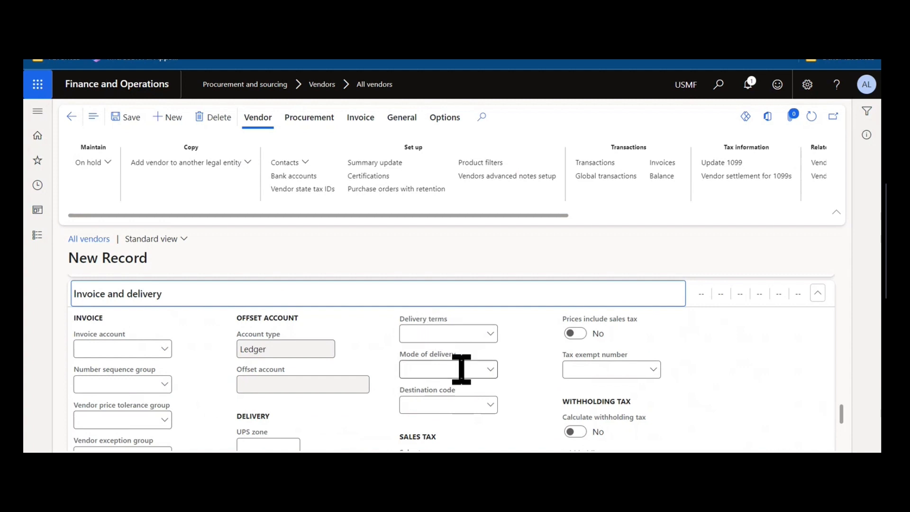
pyautogui.scroll(-2, 502, 388)
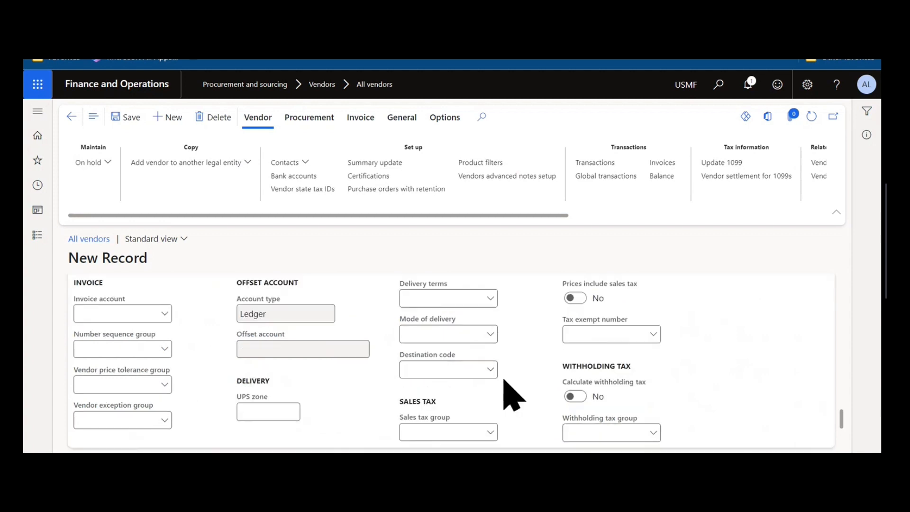
pyautogui.scroll(-1, 479, 325)
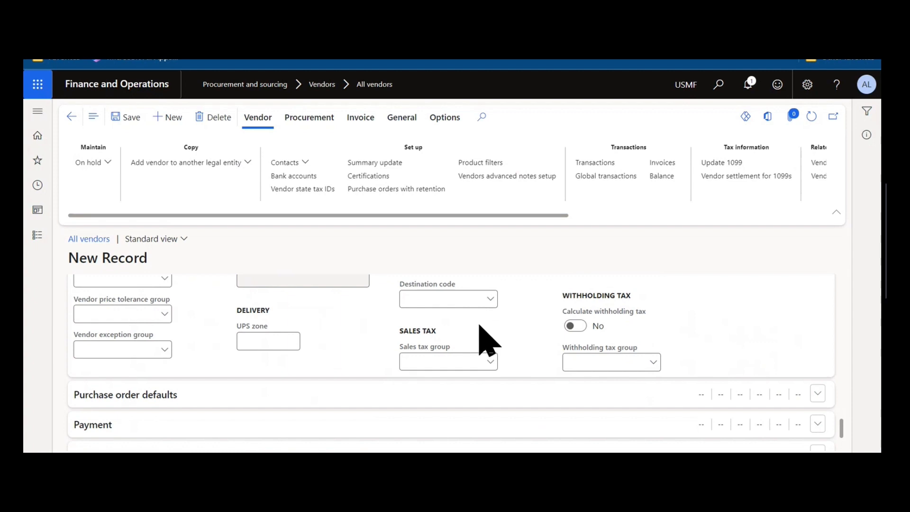
pyautogui.scroll(2, 327, 332)
pyautogui.click(285, 305)
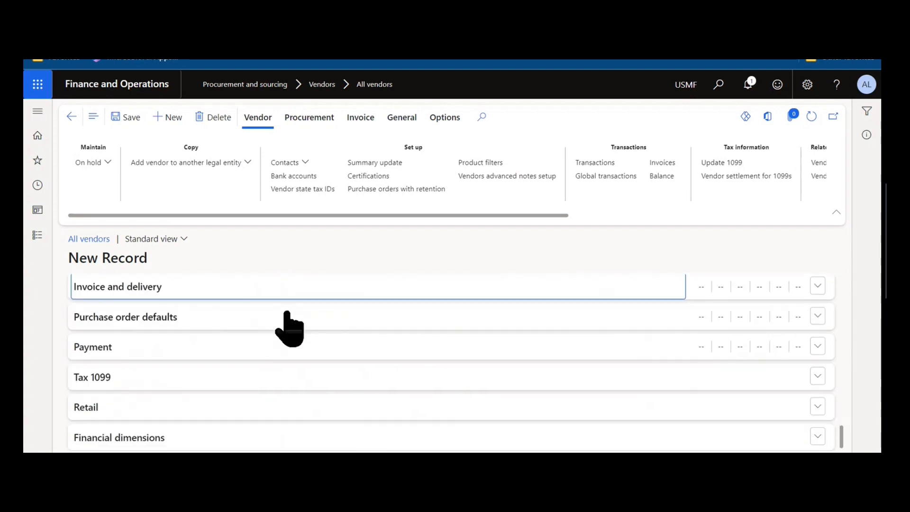
# - Expand Purchase order defaults and examine its site, warehouse, discount, change management and advanced notes fields
pyautogui.click(284, 325)
pyautogui.scroll(-2, 285, 342)
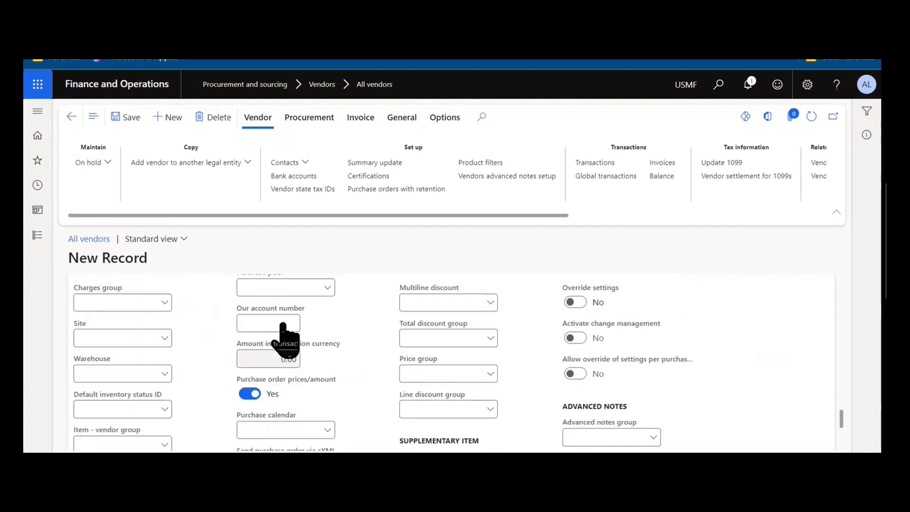
pyautogui.scroll(-1, 161, 386)
pyautogui.scroll(-1, 161, 398)
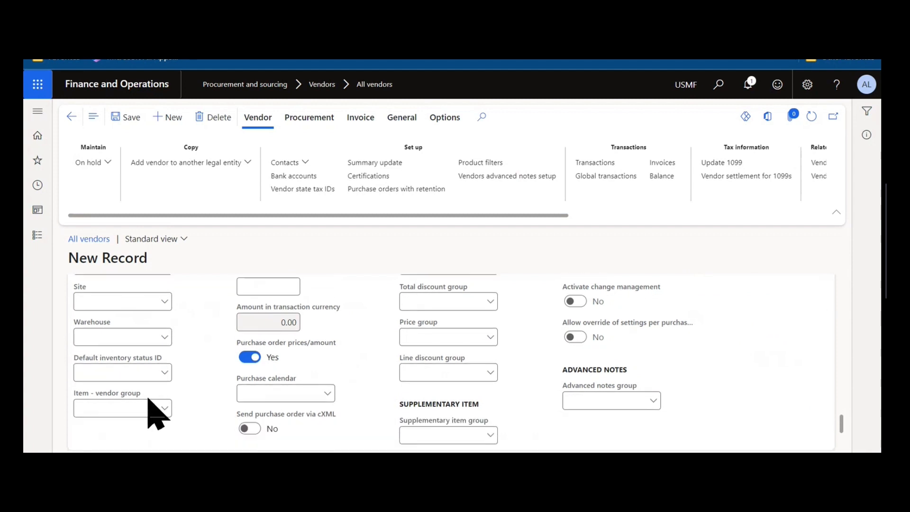
pyautogui.scroll(-2, 157, 413)
pyautogui.scroll(4, 156, 413)
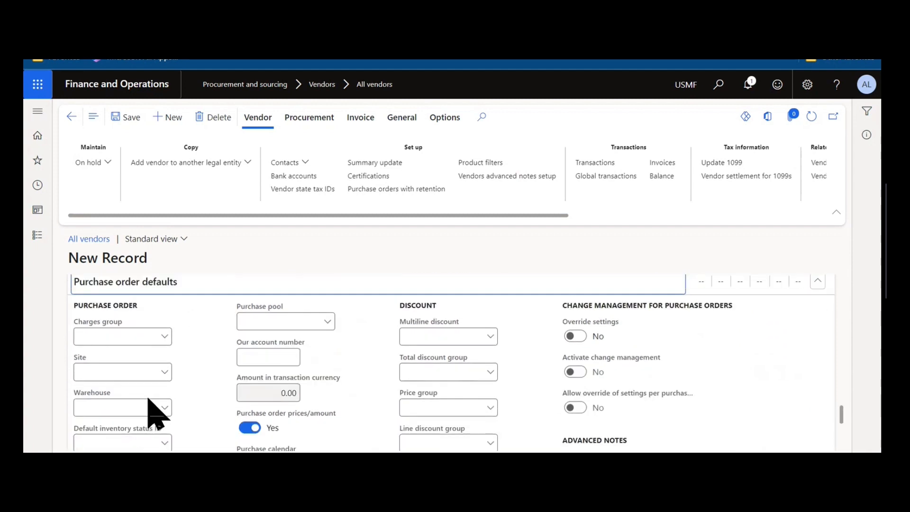
pyautogui.scroll(-2, 203, 382)
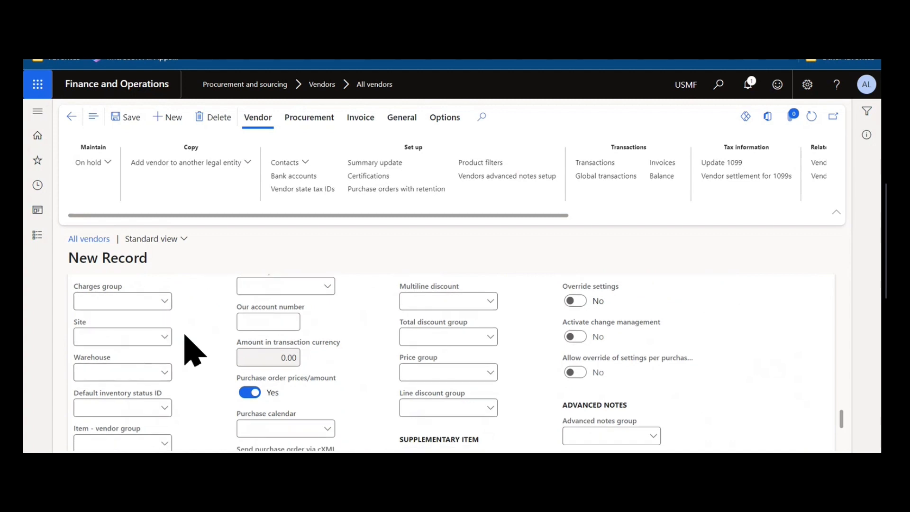
pyautogui.scroll(-2, 180, 362)
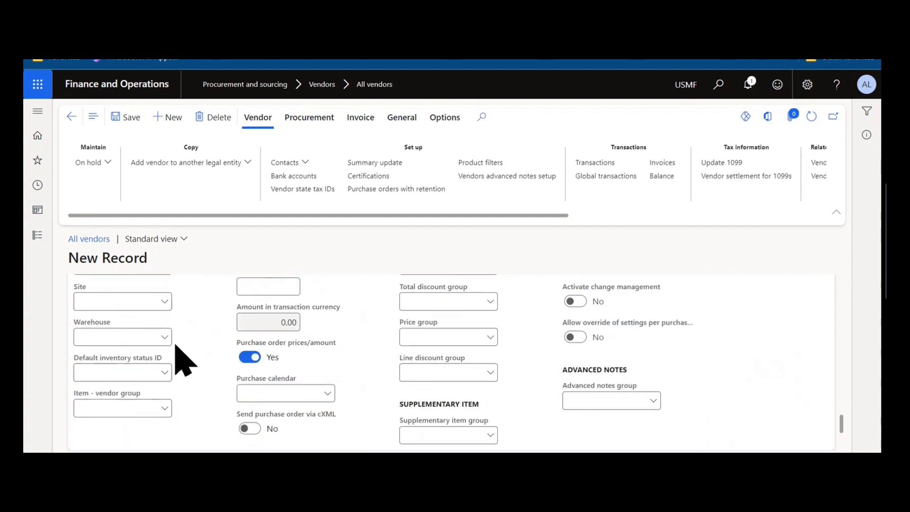
pyautogui.scroll(1, 571, 367)
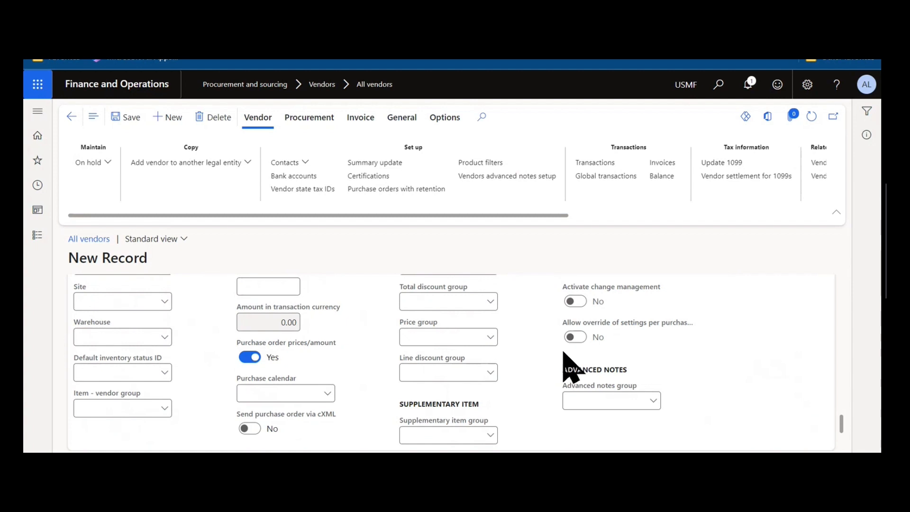
pyautogui.scroll(-5, 572, 365)
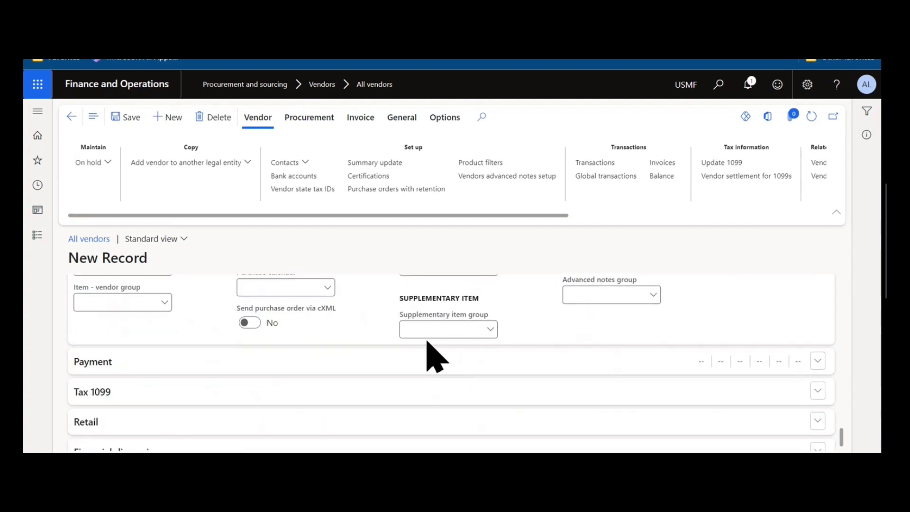
# - Expand the Payment section and review its method of payment, cash discount and bank account fields
pyautogui.click(368, 362)
pyautogui.scroll(-2, 377, 380)
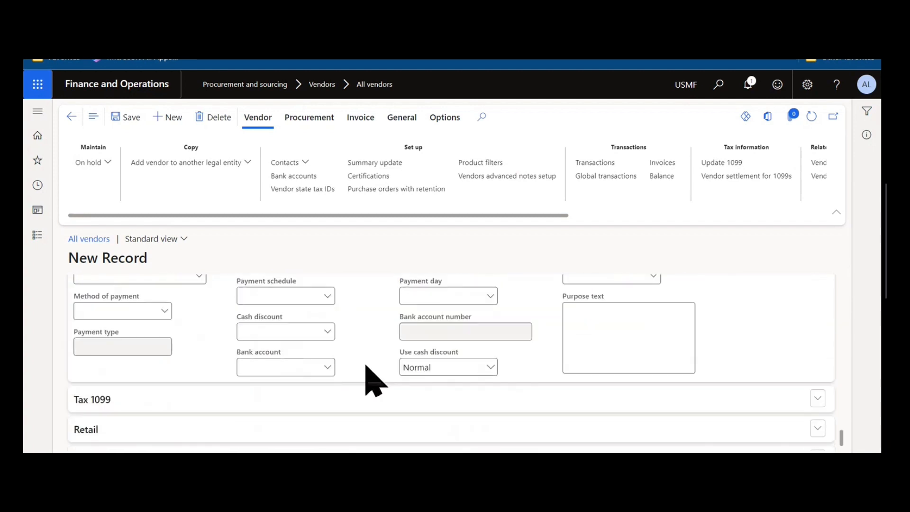
pyautogui.scroll(-1, 356, 380)
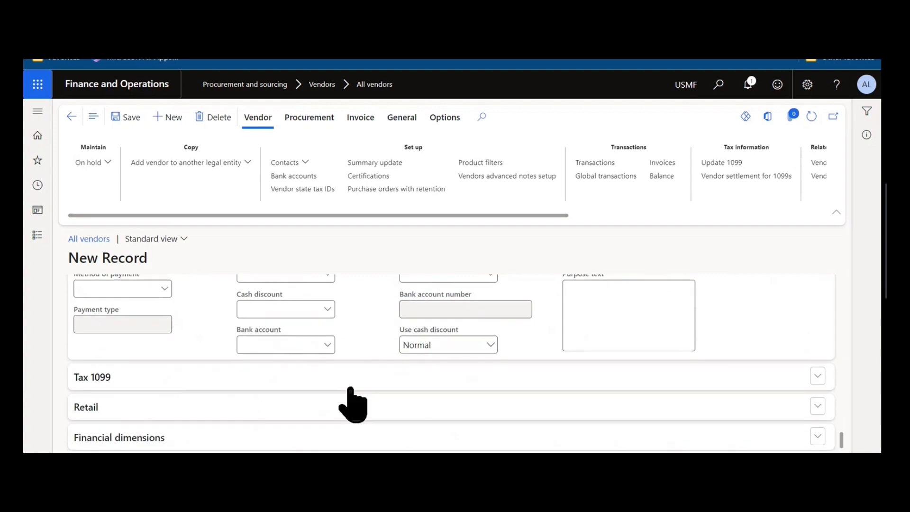
# - Expand the Tax 1099 section to review its reporting fields, and expand Financial dimensions
pyautogui.click(350, 388)
pyautogui.scroll(-5, 325, 413)
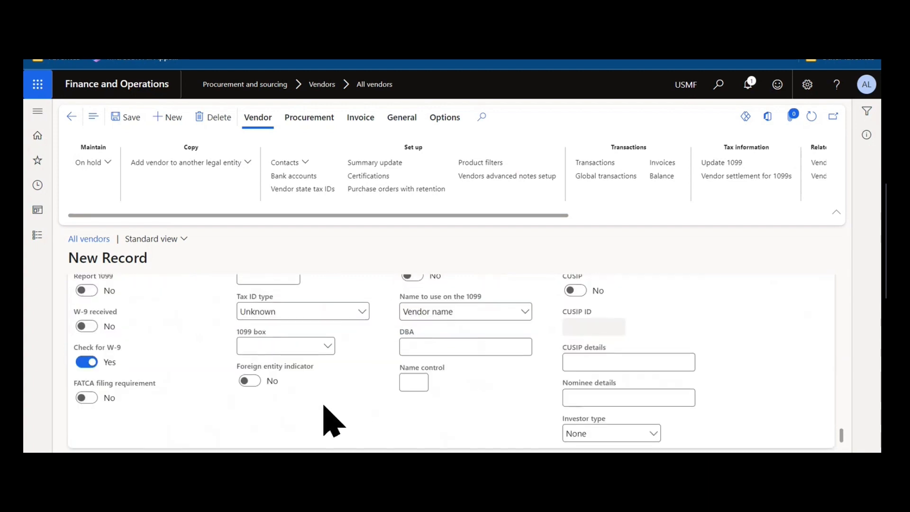
pyautogui.click(305, 440)
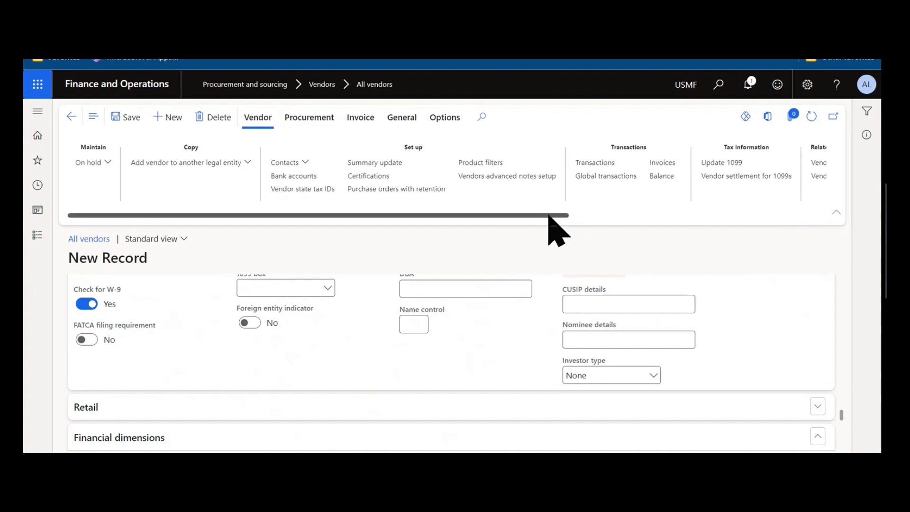
# - Review the procurement commands available for the vendor, and bring up its invoice commands
pyautogui.click(312, 119)
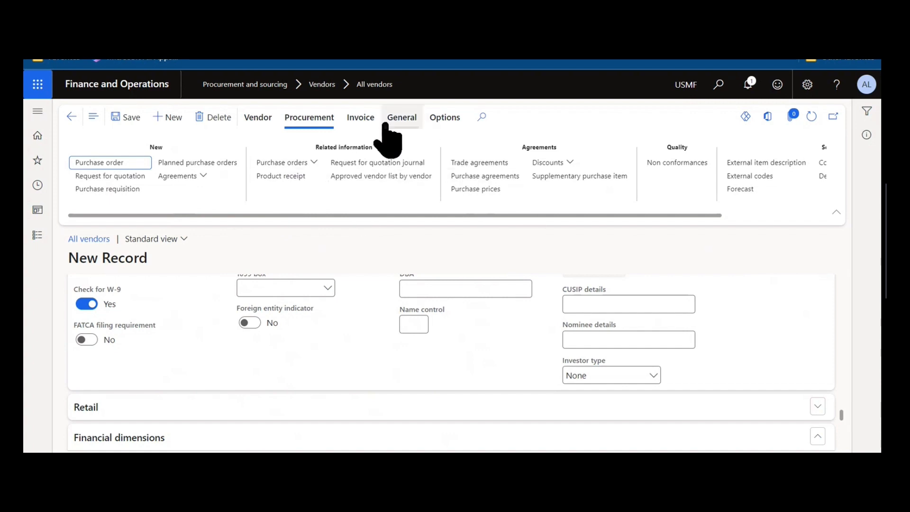
pyautogui.click(366, 119)
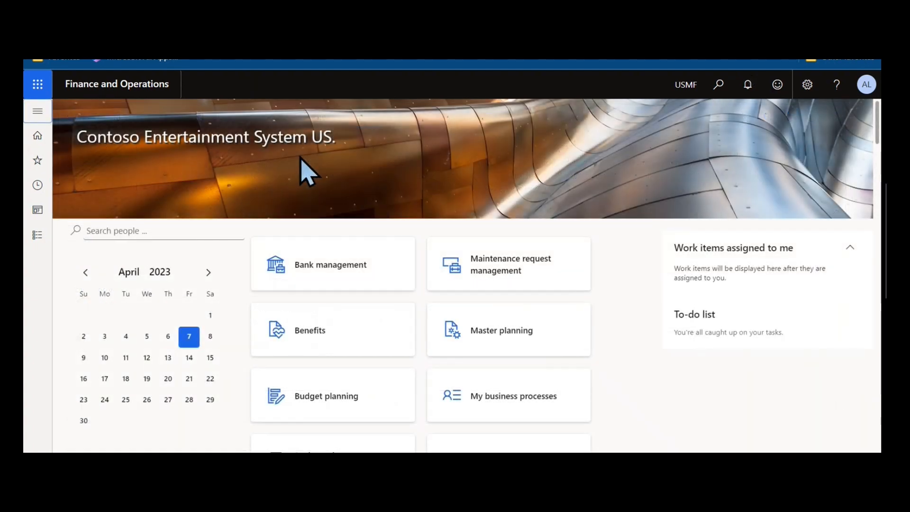
# - Open the Vendors on hold list in the Procurement and sourcing module
pyautogui.click(37, 112)
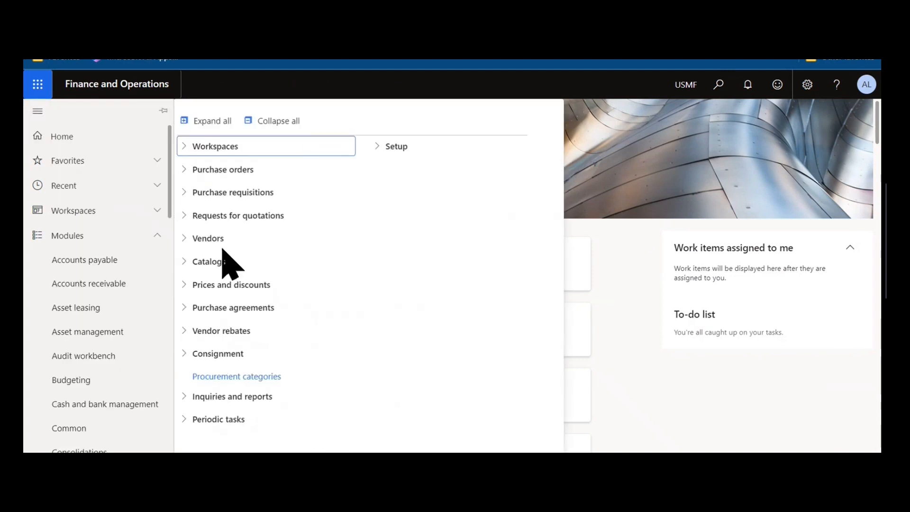
pyautogui.click(250, 238)
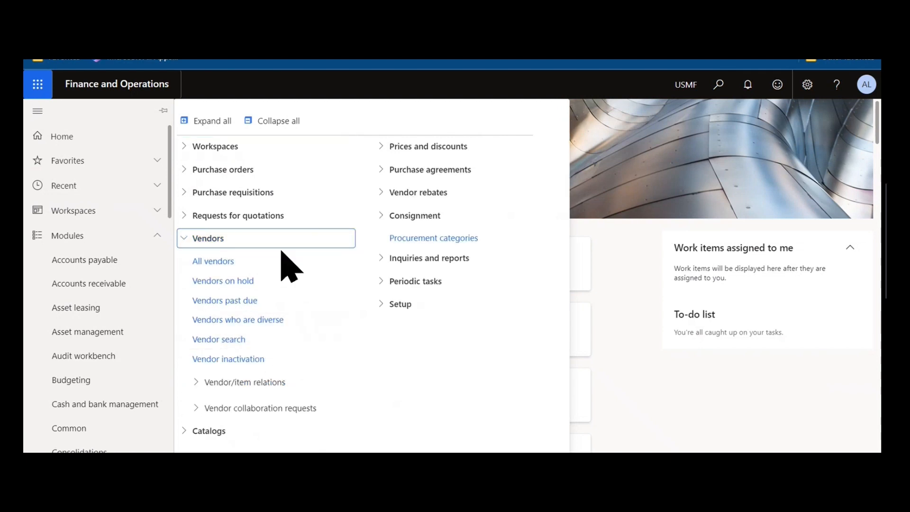
pyautogui.click(268, 283)
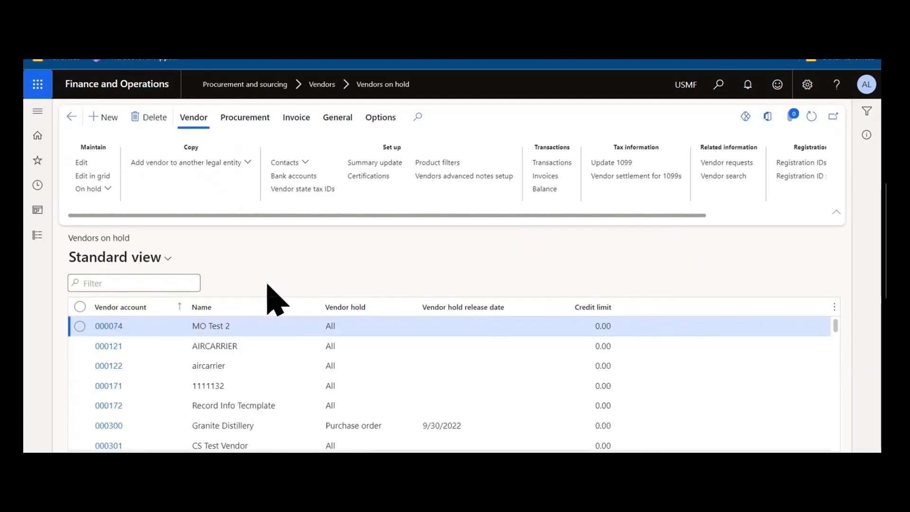
# - Open the Change vendor status settings for the first listed vendor and review the available Vendor hold options
pyautogui.click(92, 189)
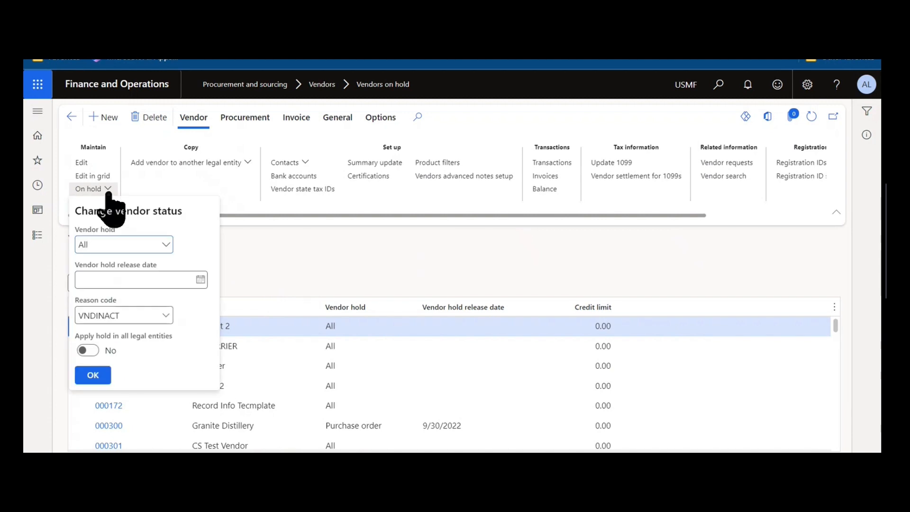
pyautogui.click(166, 244)
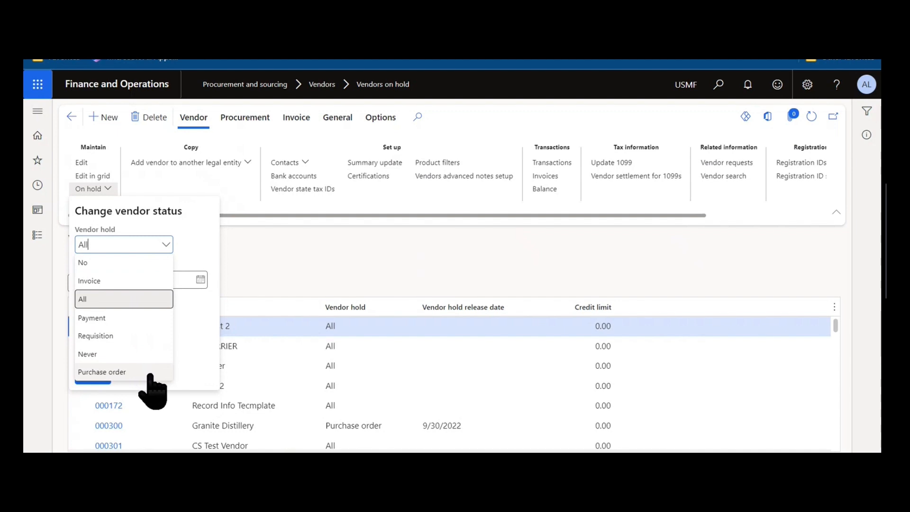
pyautogui.click(345, 271)
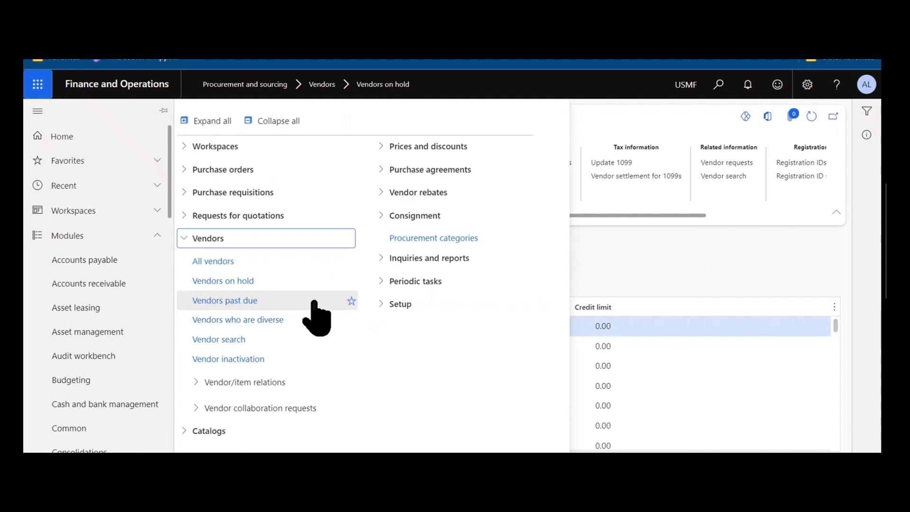
# - Open Vendor search, inspect and collapse the Vendor search criteria, and review the Common criteria down to the Name contains field
pyautogui.click(288, 340)
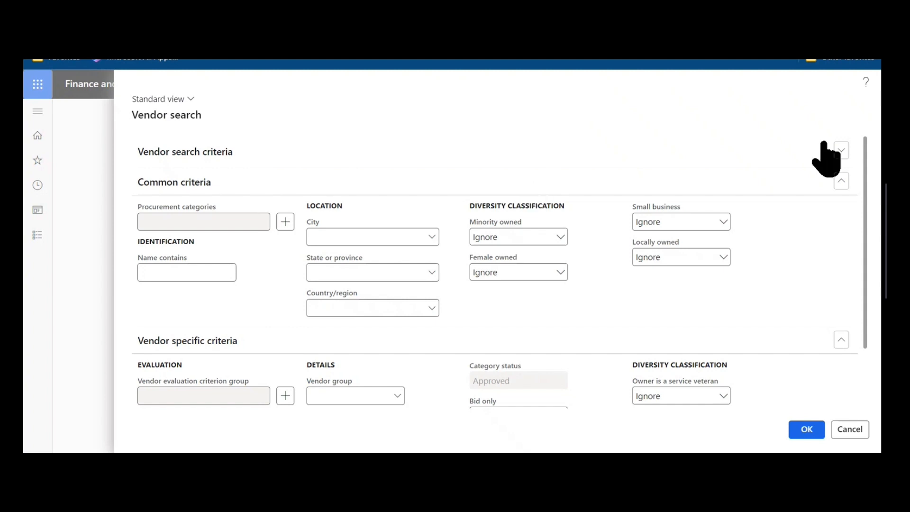
pyautogui.click(839, 157)
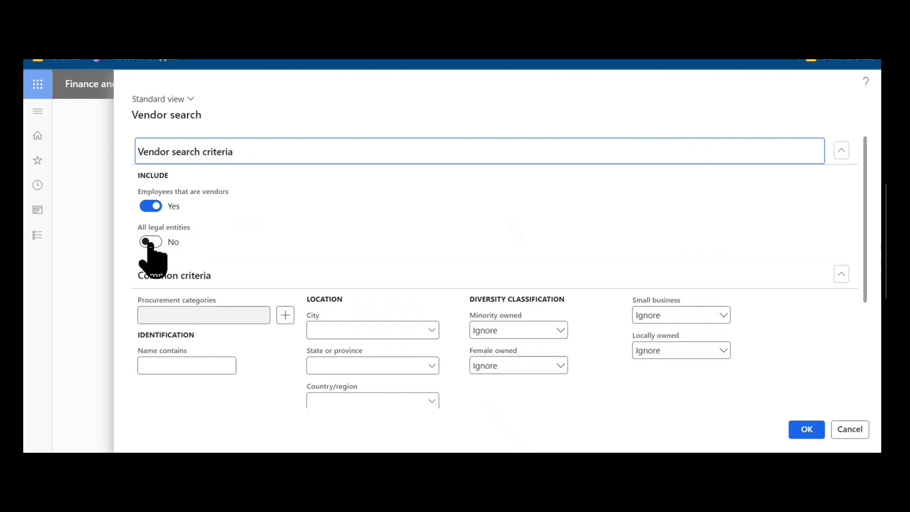
pyautogui.click(285, 150)
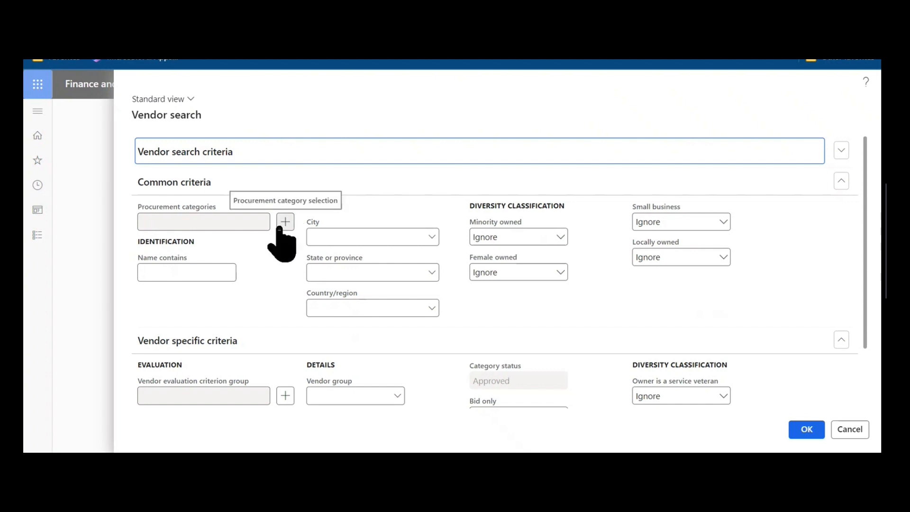
pyautogui.click(163, 267)
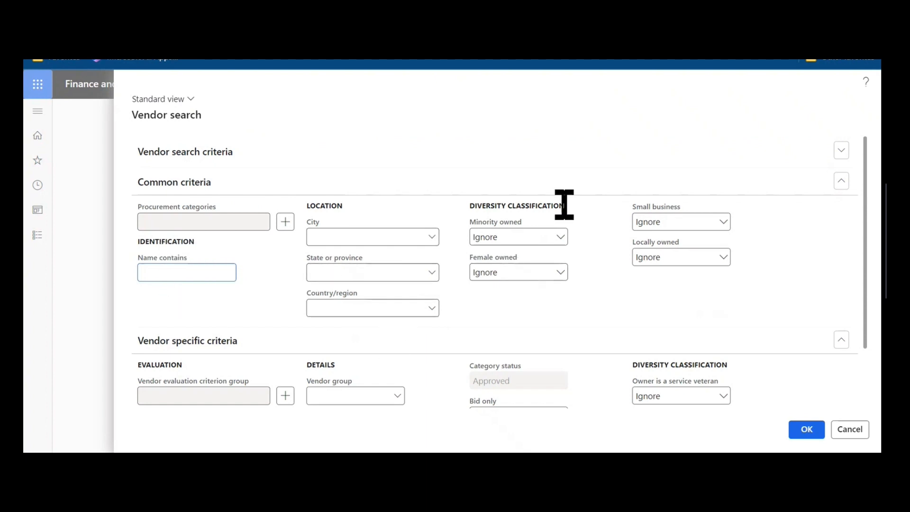
# - Add Delivery as the vendor evaluation criterion group in the search's Vendor specific criteria and accept the selection
pyautogui.scroll(-2, 601, 260)
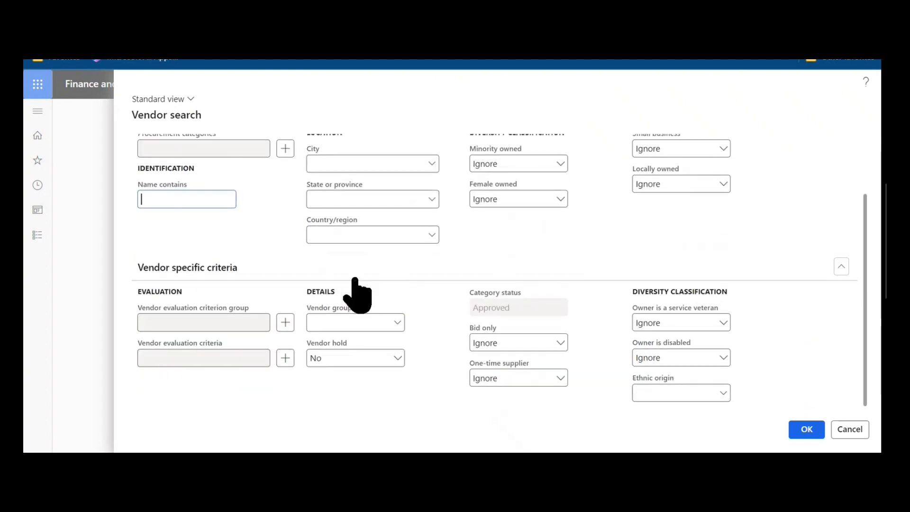
pyautogui.click(285, 323)
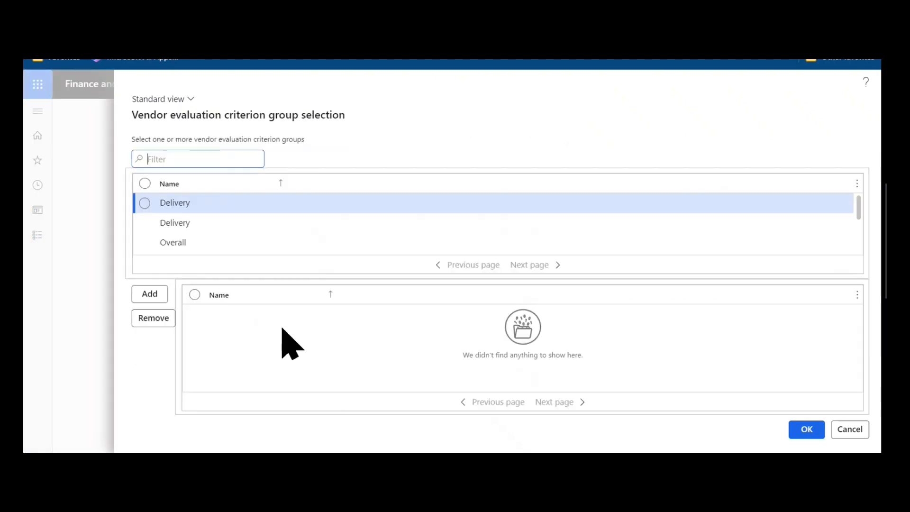
pyautogui.click(146, 204)
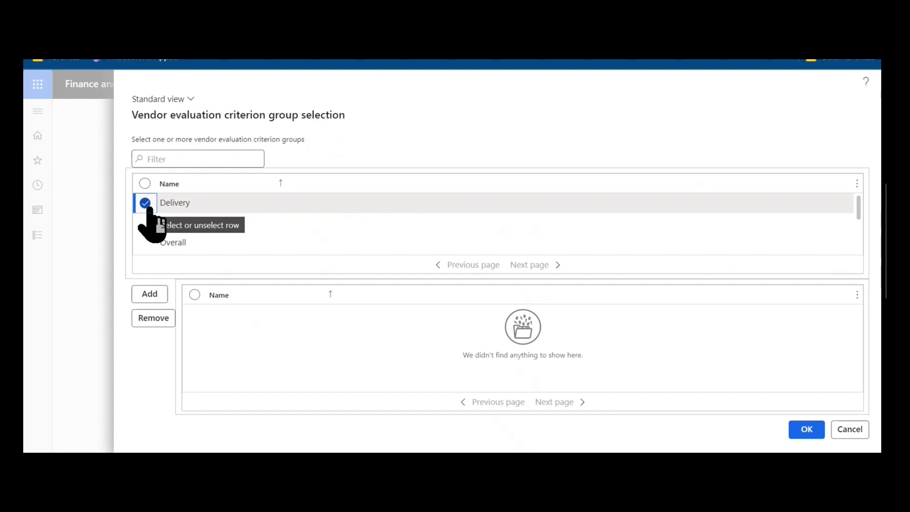
pyautogui.click(149, 295)
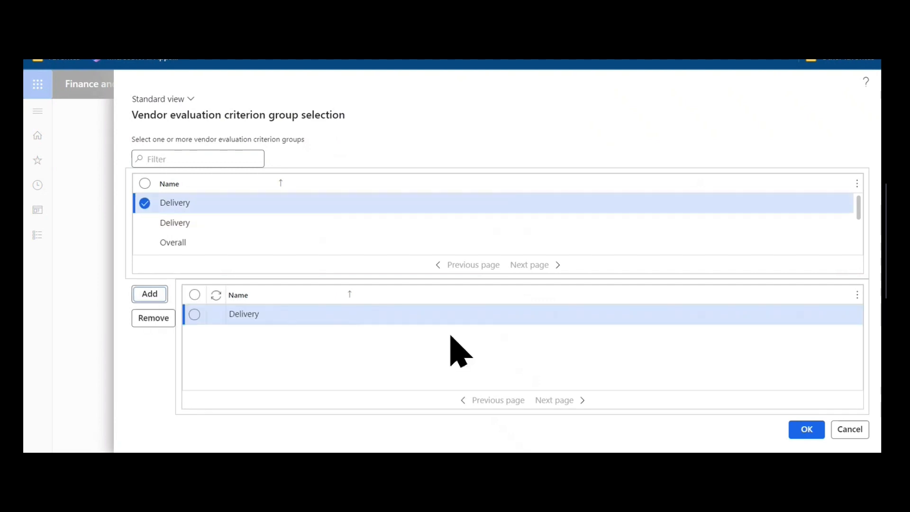
pyautogui.click(791, 432)
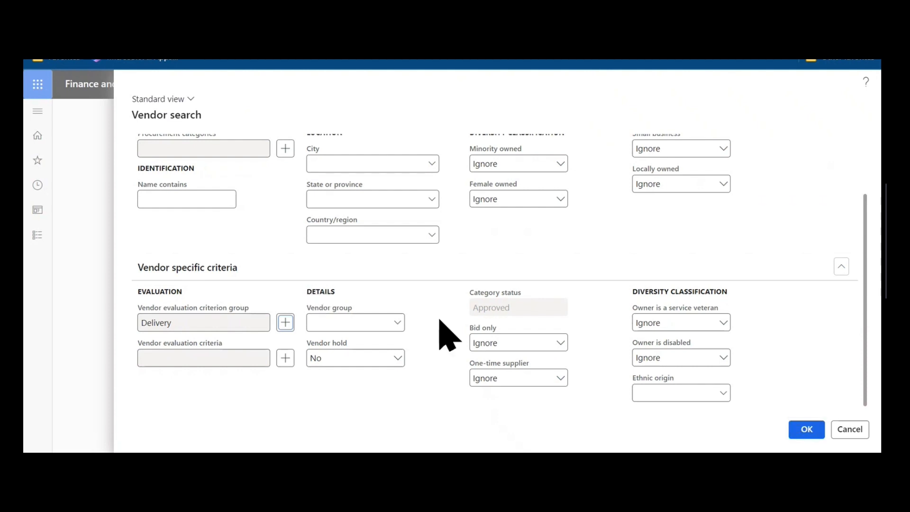
# - Review the Vendor group and Vendor hold options in the Vendor specific criteria, choosing No for Vendor hold
pyautogui.click(395, 329)
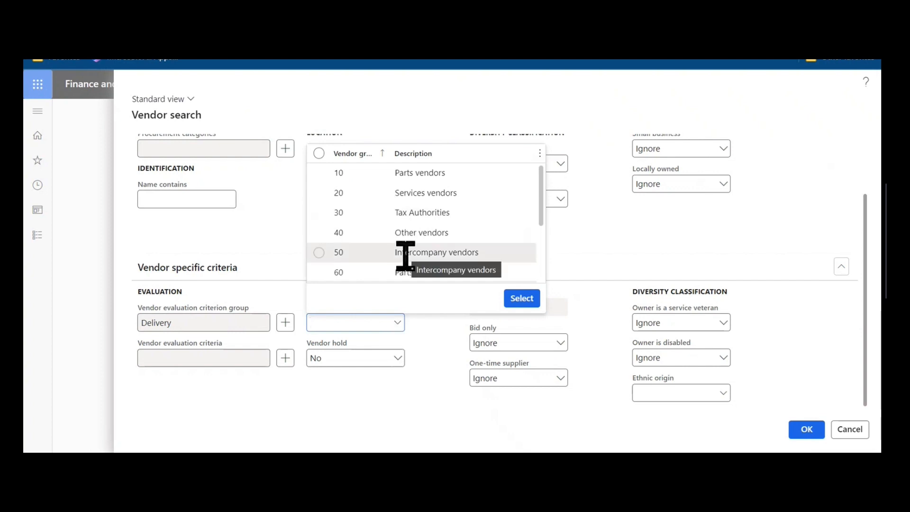
pyautogui.click(437, 392)
pyautogui.click(398, 358)
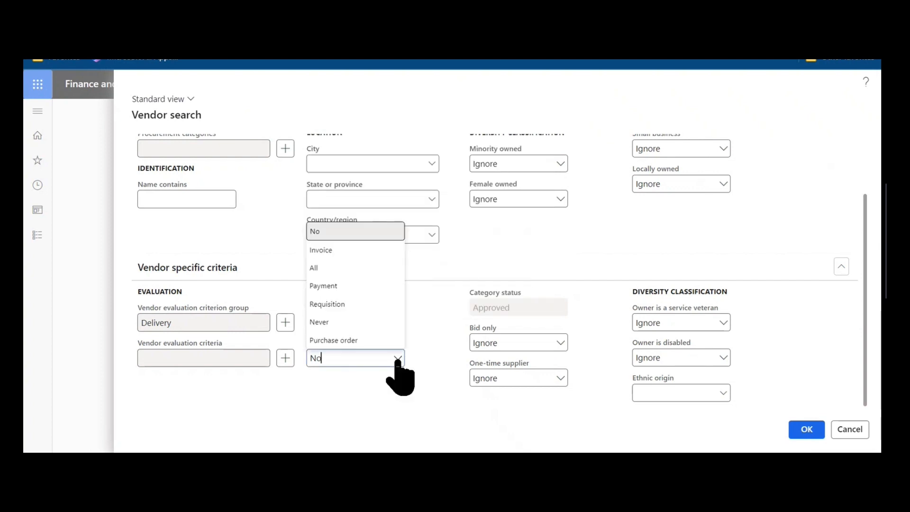
pyautogui.click(350, 237)
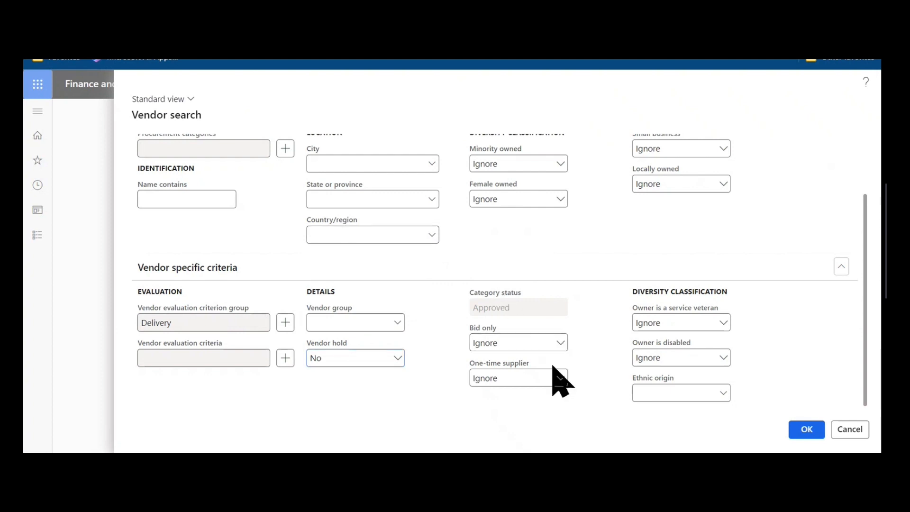
# - Check the Bid only criterion, set One-time supplier to No, and run the vendor search
pyautogui.click(564, 343)
pyautogui.click(599, 327)
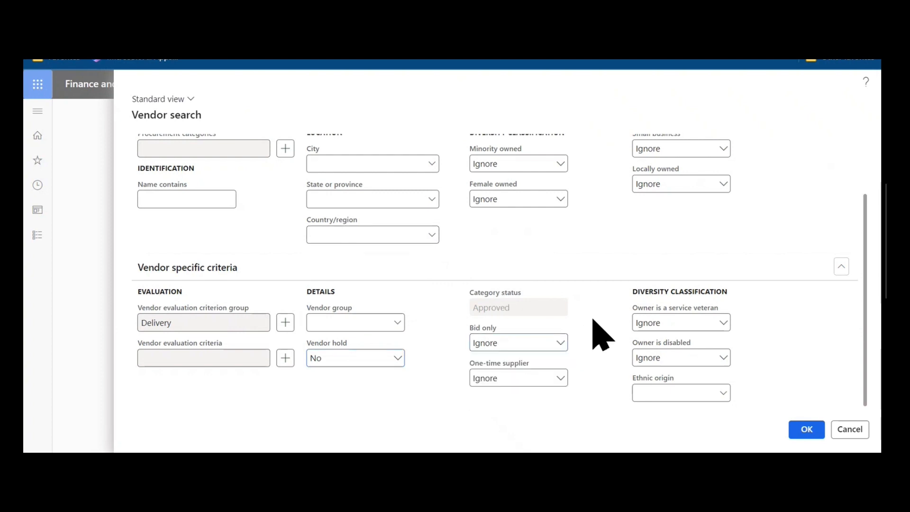
pyautogui.click(552, 378)
pyautogui.click(555, 409)
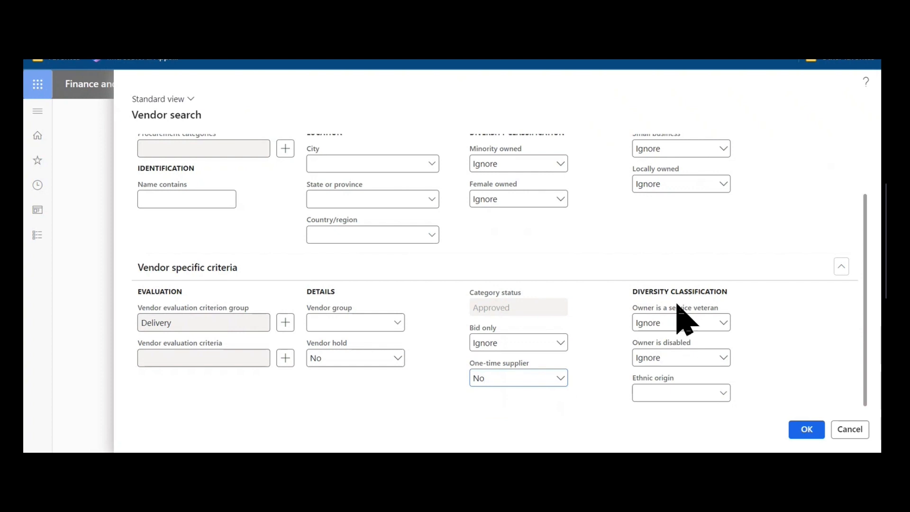
pyautogui.scroll(2, 686, 320)
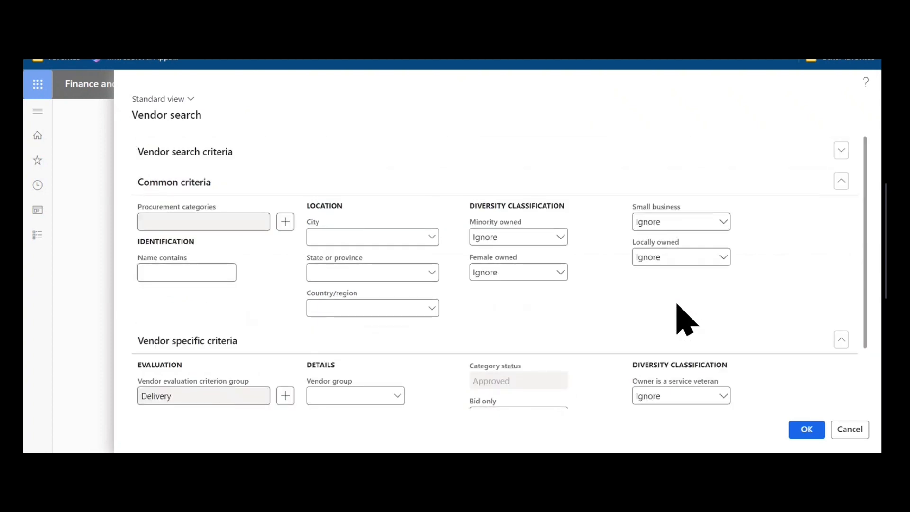
pyautogui.click(806, 431)
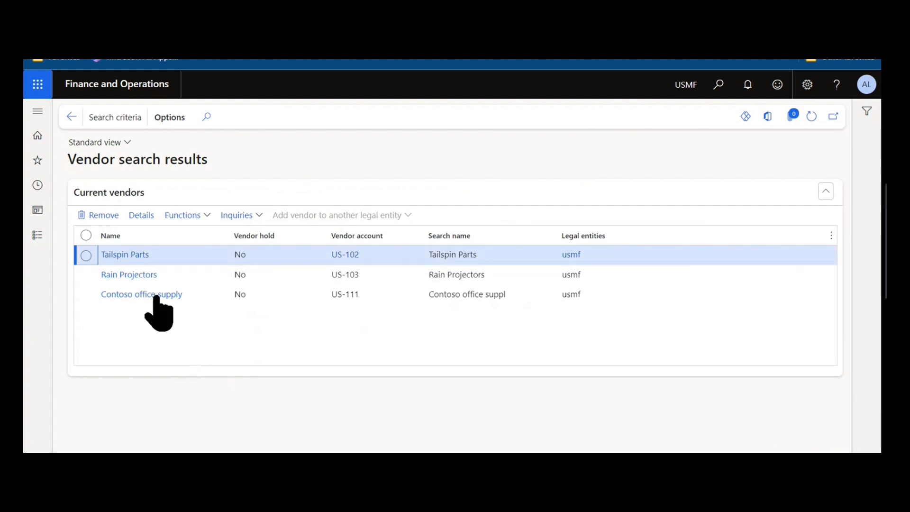
# - Review the Functions and Inquiries actions available for the vendors in the search results
pyautogui.click(199, 219)
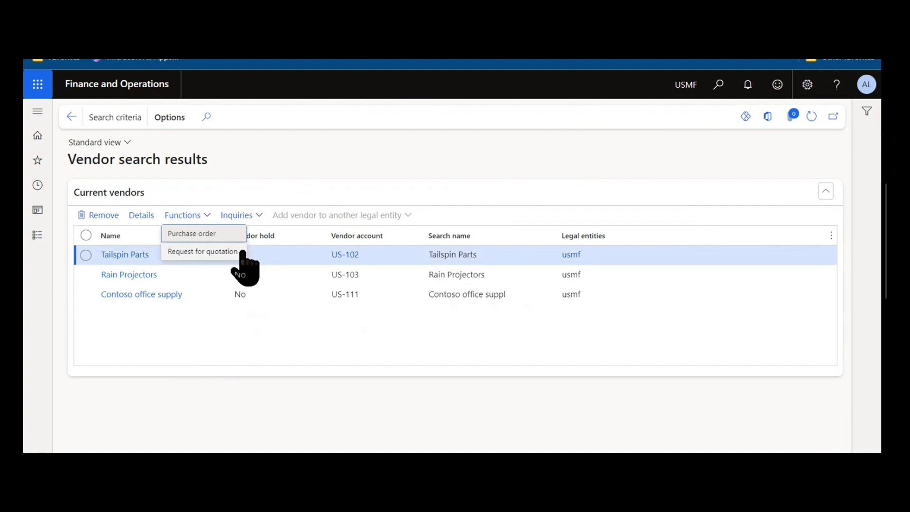
pyautogui.click(258, 219)
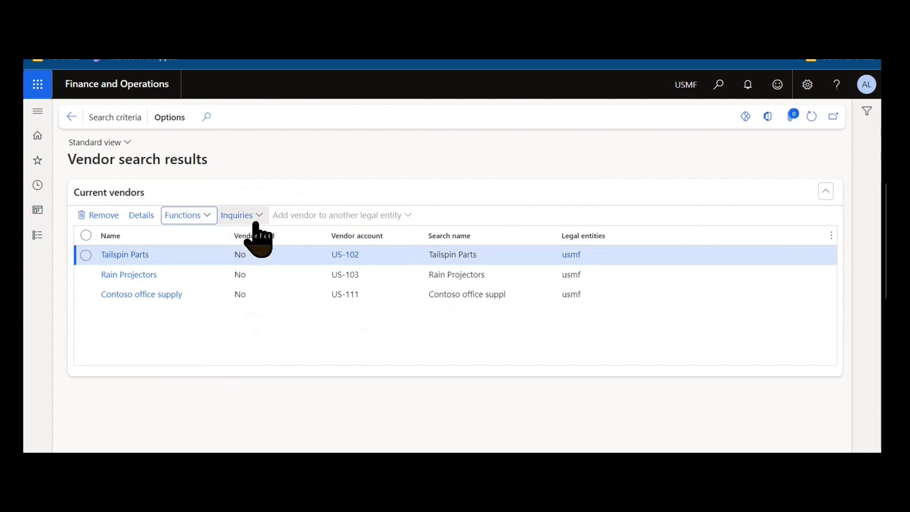
pyautogui.click(258, 219)
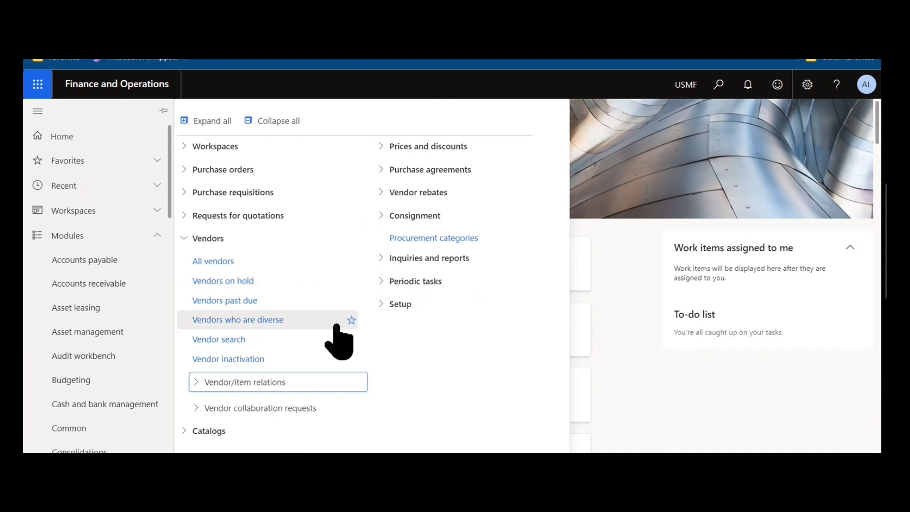
# - Open the Approved vendor list by item under Vendor/item relations and examine its items, vendors and effective dates
pyautogui.click(304, 386)
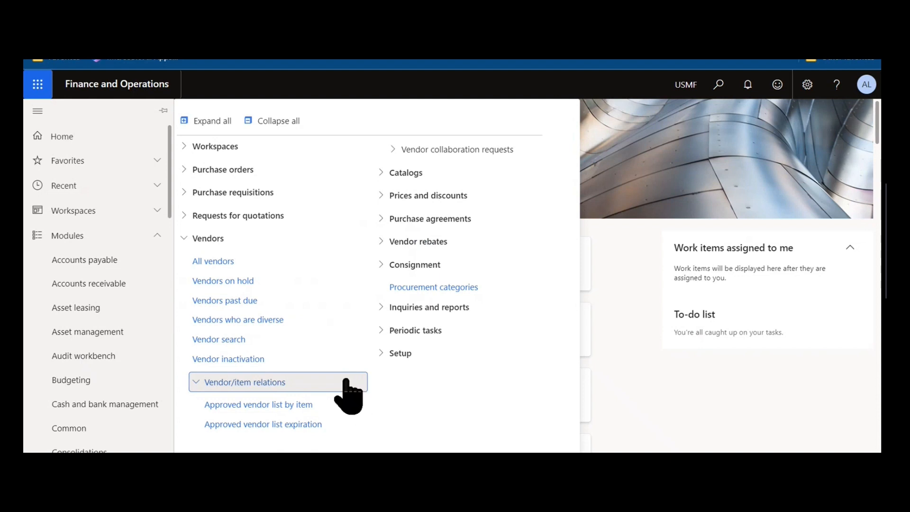
pyautogui.click(322, 410)
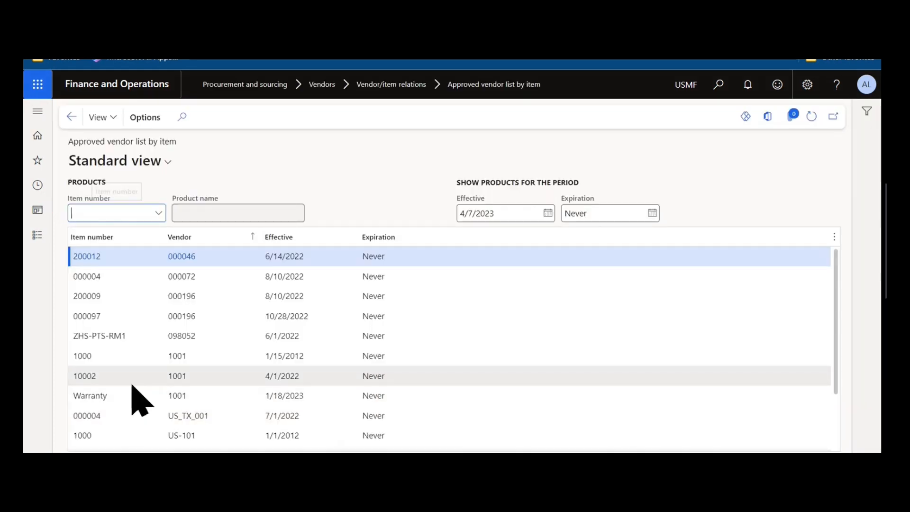
pyautogui.moveTo(130, 380)
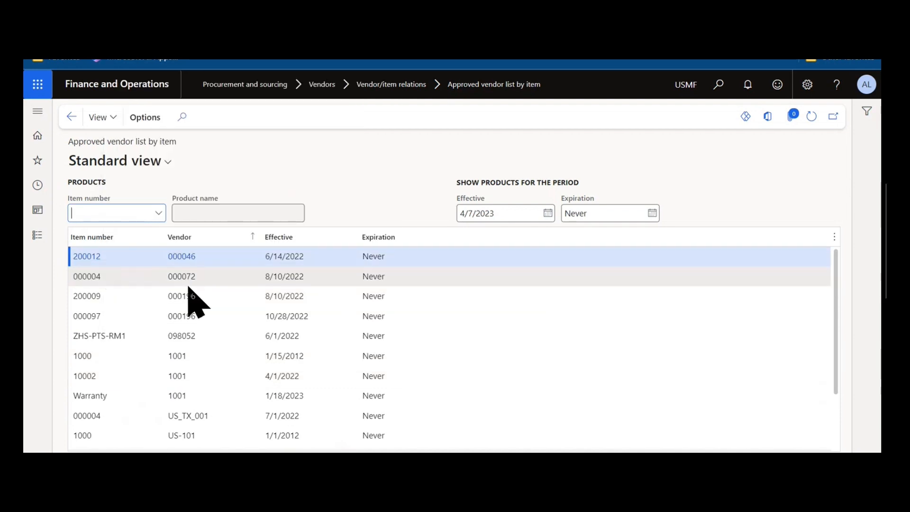
pyautogui.moveTo(253, 287)
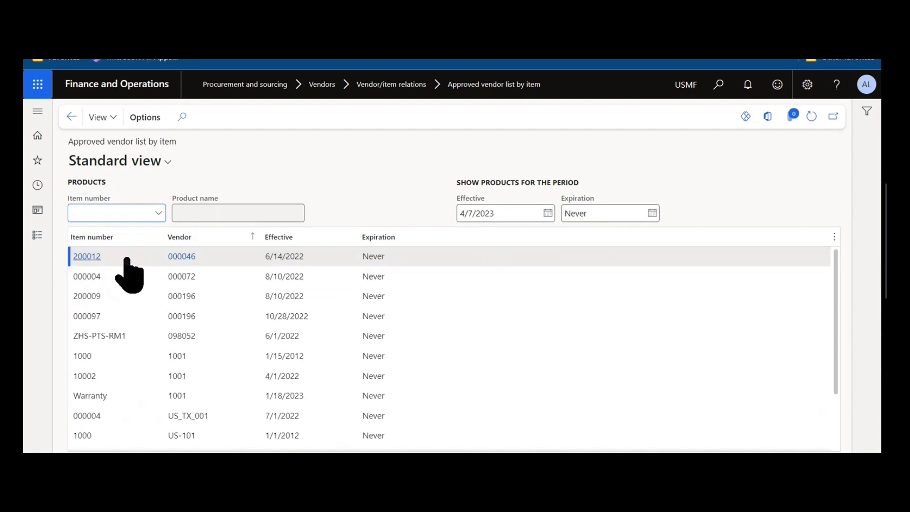
# - Open the released product details for item 200012 and review the Approved vendor check method options in the Purchase section
pyautogui.moveTo(97, 260)
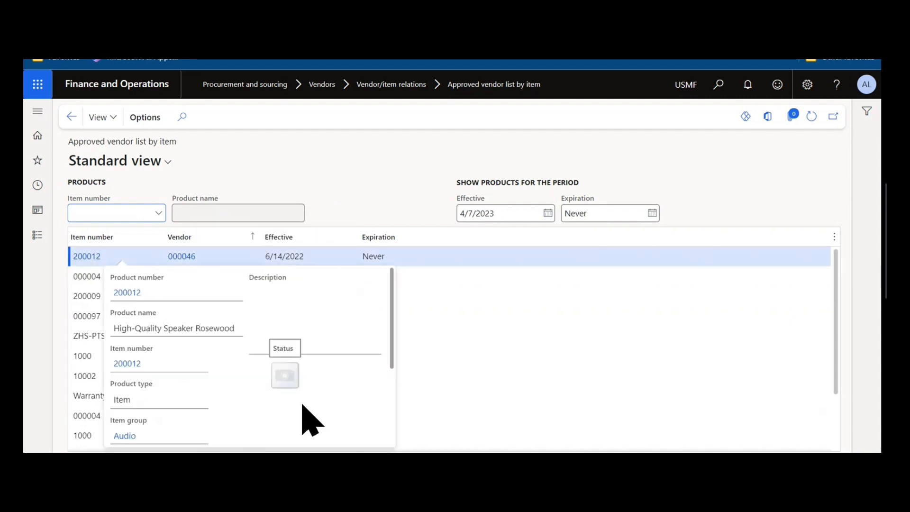
pyautogui.click(87, 258)
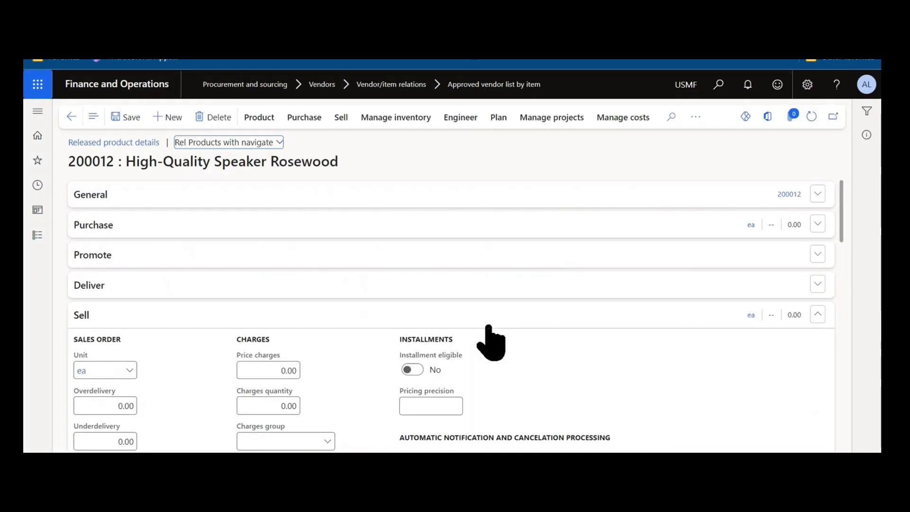
pyautogui.click(451, 233)
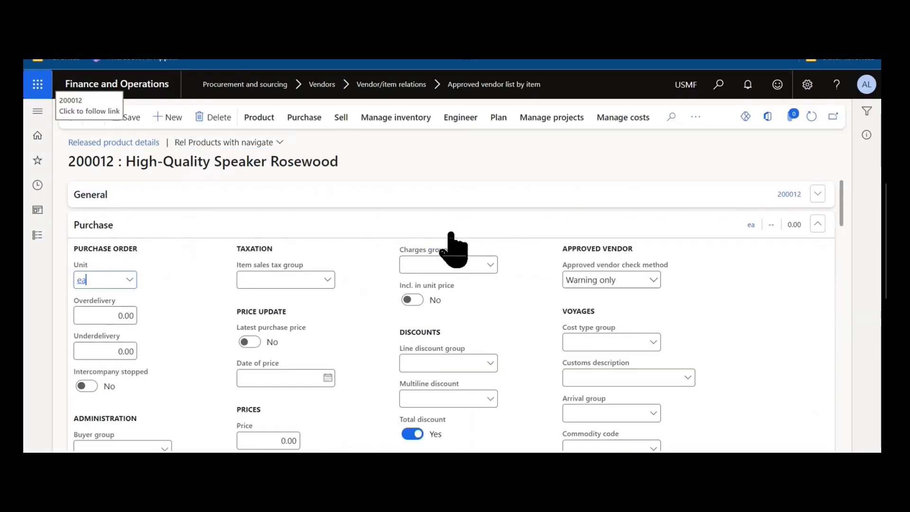
pyautogui.scroll(-3, 419, 293)
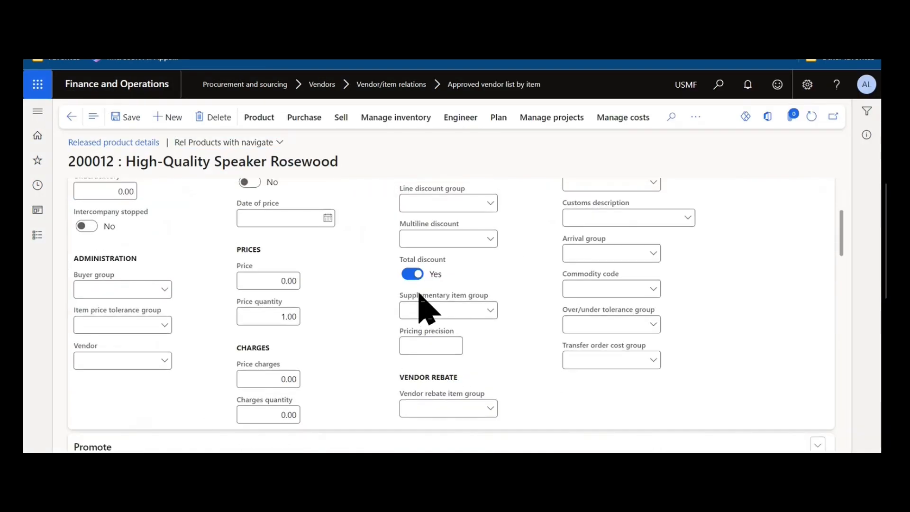
pyautogui.scroll(1, 417, 296)
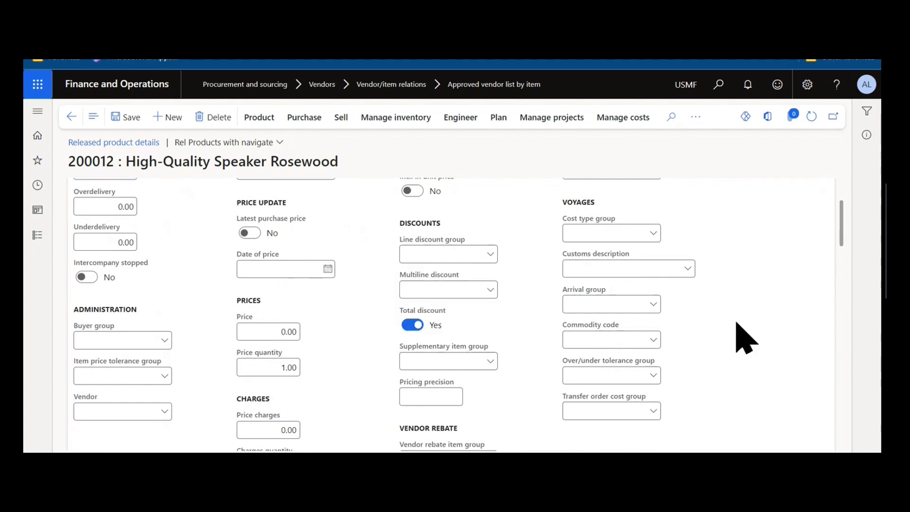
pyautogui.scroll(2, 747, 339)
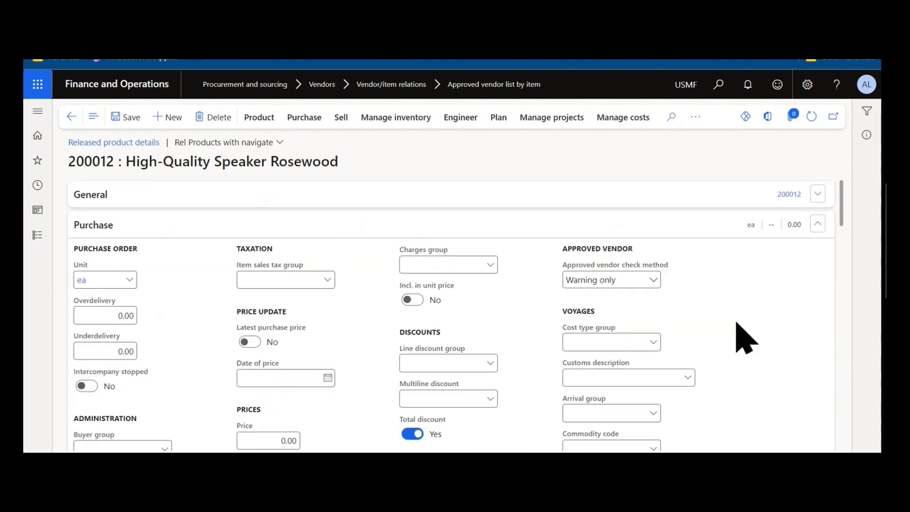
pyautogui.click(655, 281)
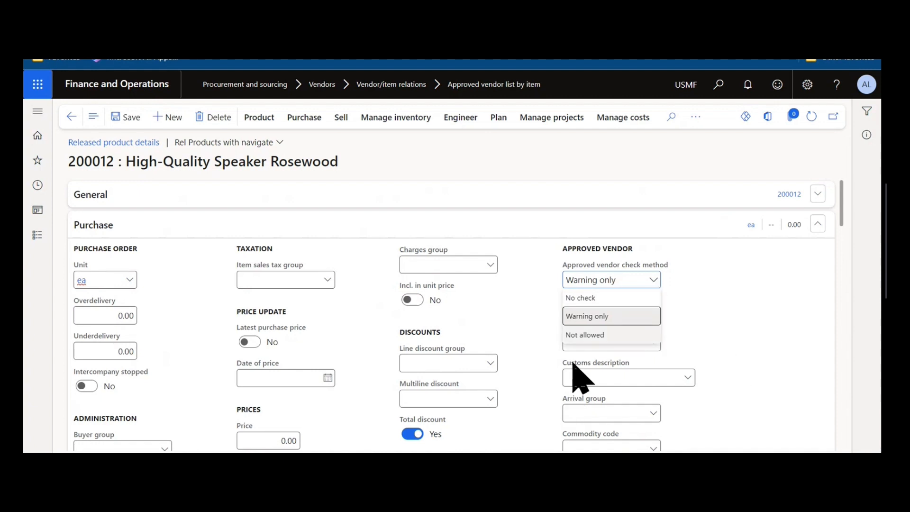
pyautogui.click(753, 312)
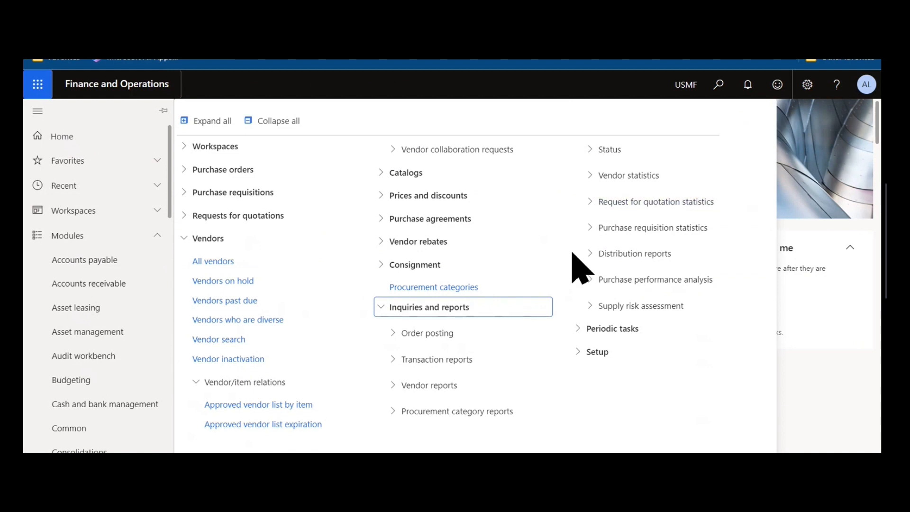
# - Expand Status, Vendor statistics, Distribution reports, Purchase performance analysis and Supply risk assessment under Inquiries and reports to review the available reports
pyautogui.click(610, 154)
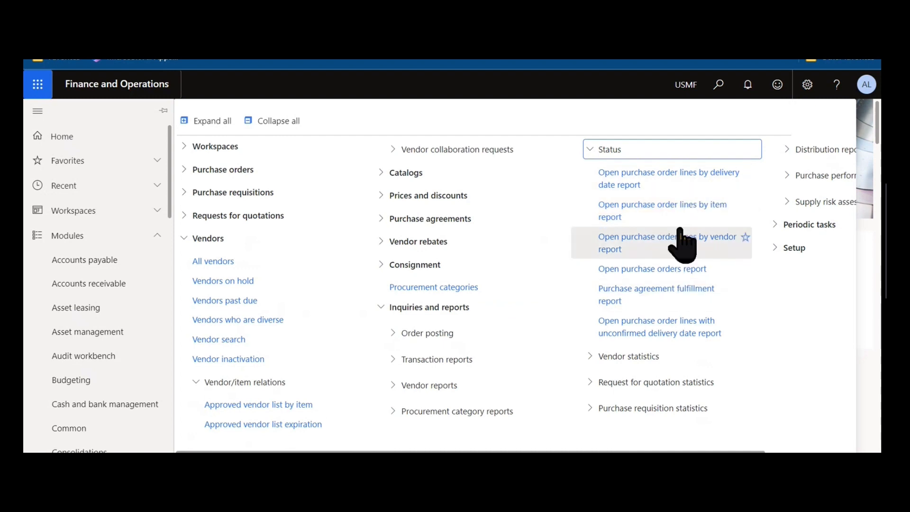
pyautogui.click(676, 356)
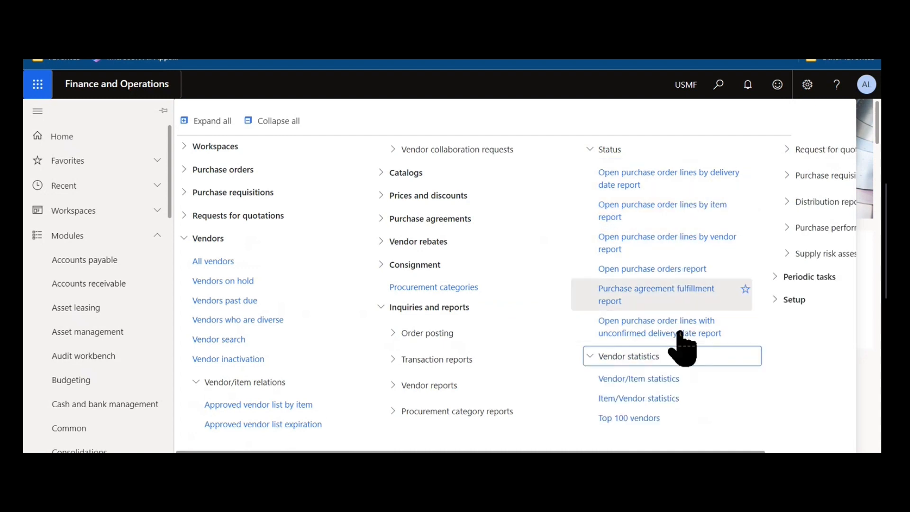
pyautogui.moveTo(670, 452); pyautogui.dragTo(760, 447)
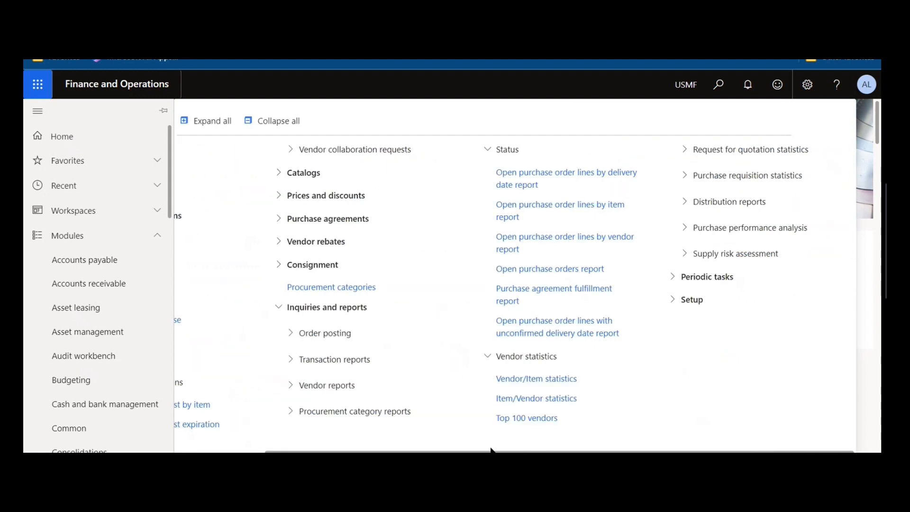
pyautogui.click(703, 201)
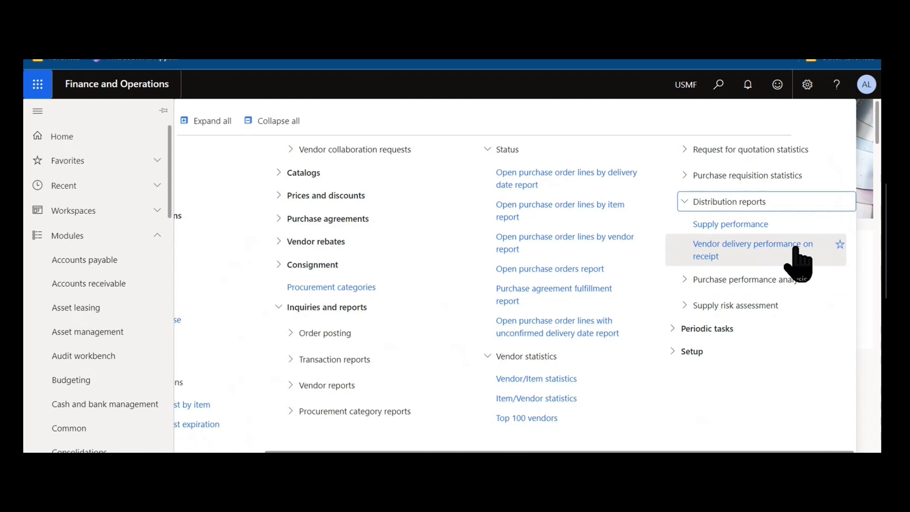
pyautogui.click(746, 282)
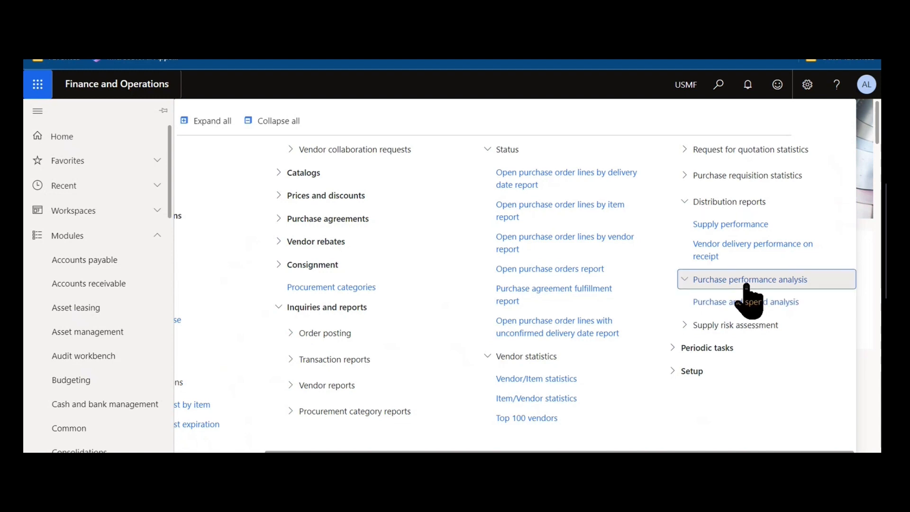
pyautogui.click(748, 328)
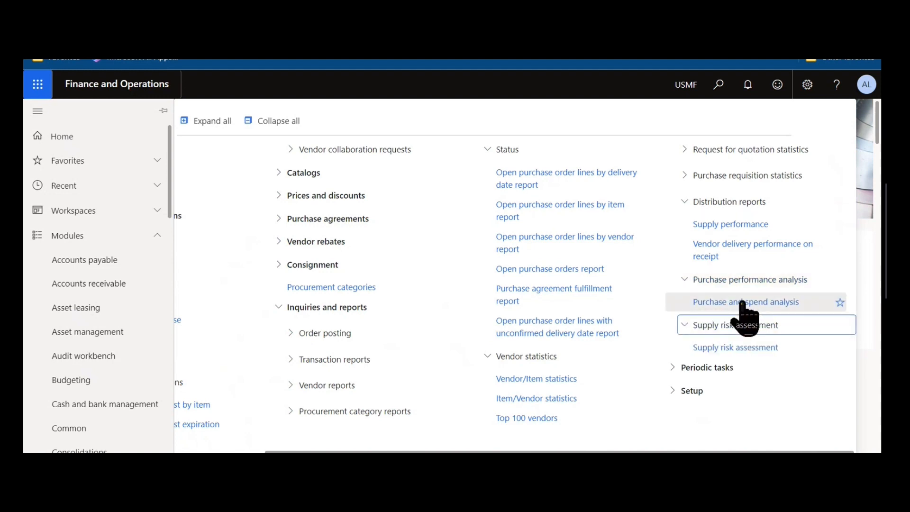